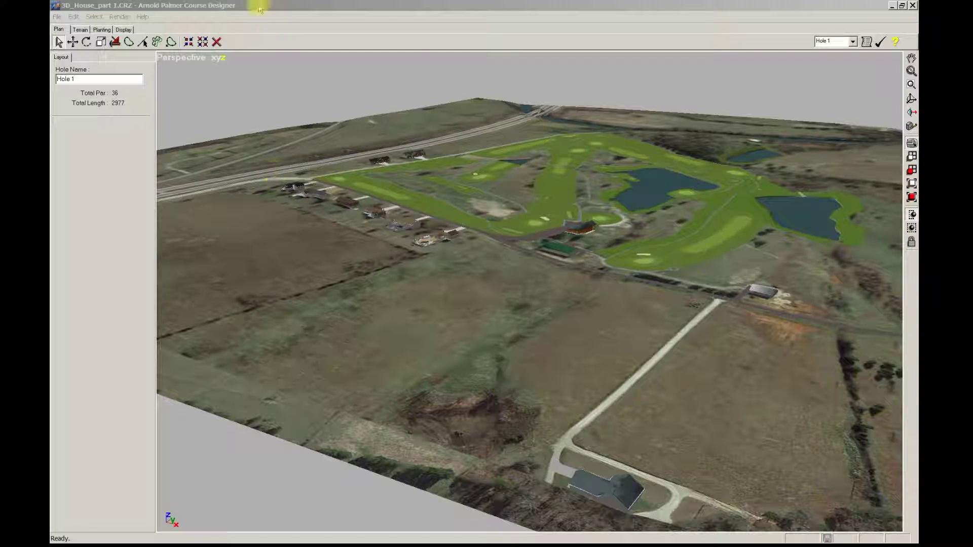
Switch to terrain Face editing, select the OVHEAD region faces, and zoom to them.
{"action": "left_click", "coordinate": [80, 30]}
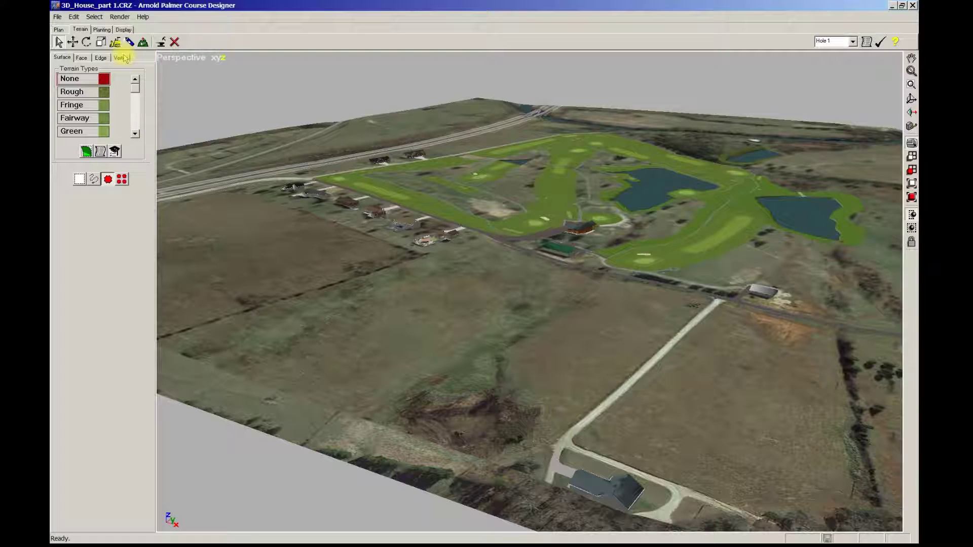
{"action": "left_click", "coordinate": [122, 57]}
{"action": "left_click", "coordinate": [81, 58]}
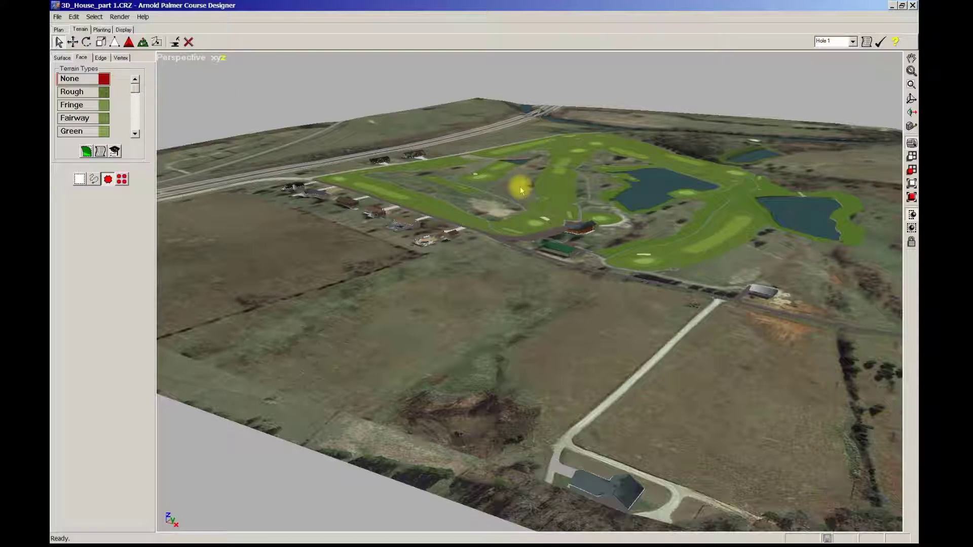
{"action": "left_click", "coordinate": [94, 177]}
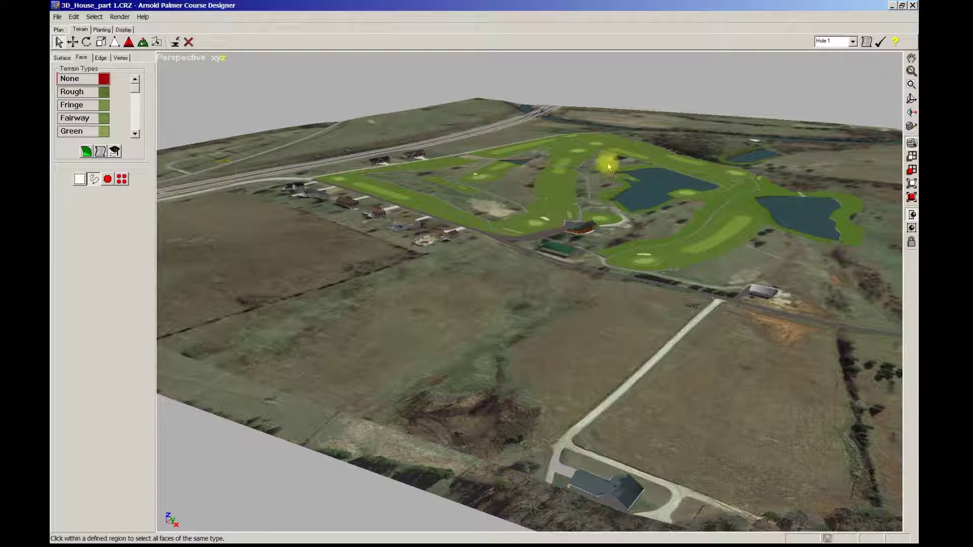
{"action": "left_click", "coordinate": [684, 136]}
{"action": "left_click", "coordinate": [910, 171]}
Select the ground triangle right of the driveway and frame the house in Perspective.
{"action": "middle_click_drag", "start_coordinate": [682, 218], "coordinate": [736, 282]}
{"action": "scroll", "coordinate": [734, 274], "scroll_direction": "down", "scroll_amount": 6}
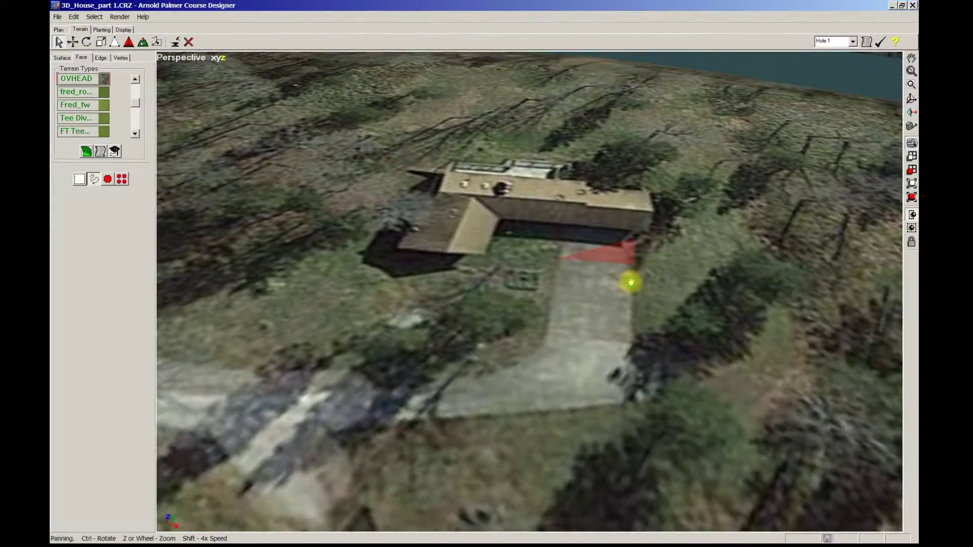
{"action": "middle_click_drag", "start_coordinate": [630, 282], "coordinate": [664, 270]}
{"action": "scroll", "coordinate": [667, 274], "scroll_direction": "down", "scroll_amount": 1}
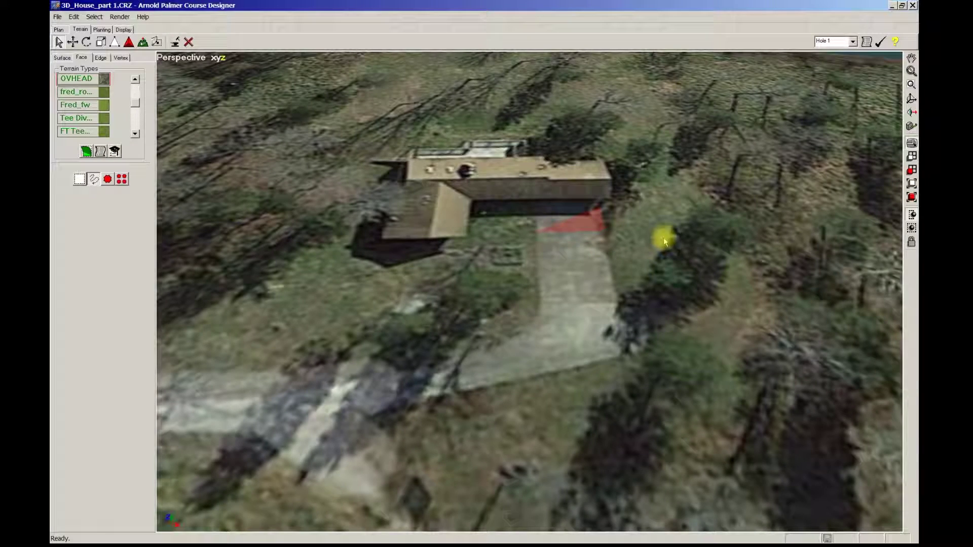
{"action": "left_click", "coordinate": [643, 224]}
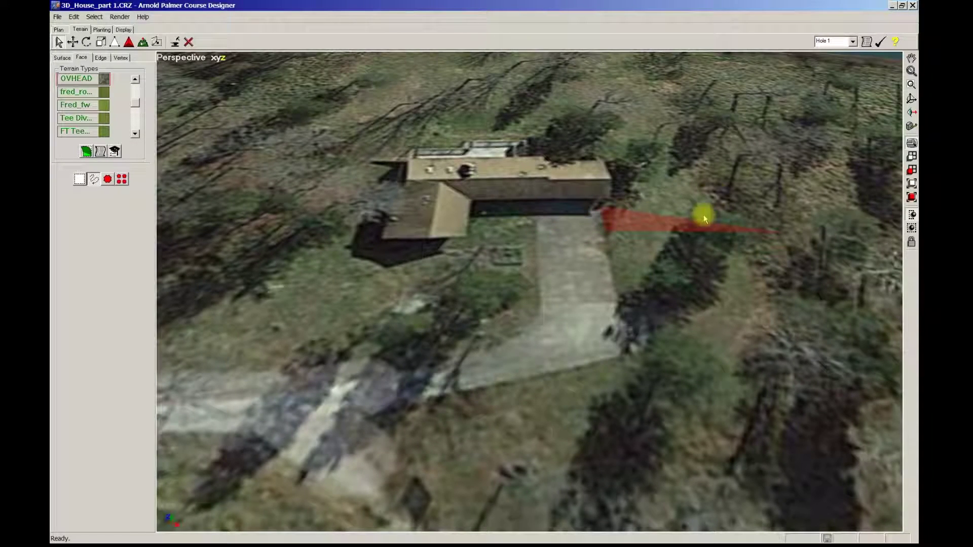
{"action": "middle_click_drag", "start_coordinate": [678, 206], "coordinate": [634, 180]}
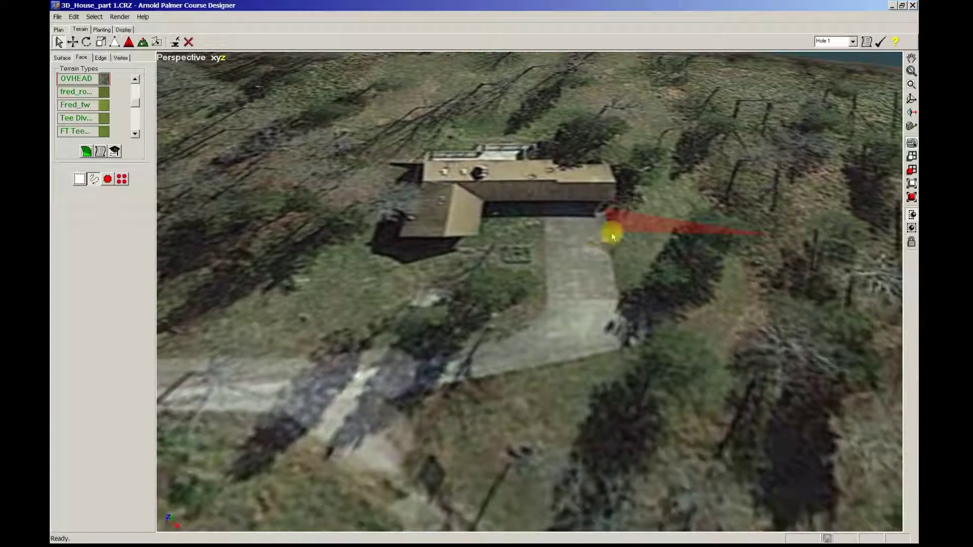
{"action": "middle_click_drag", "start_coordinate": [612, 232], "coordinate": [603, 273]}
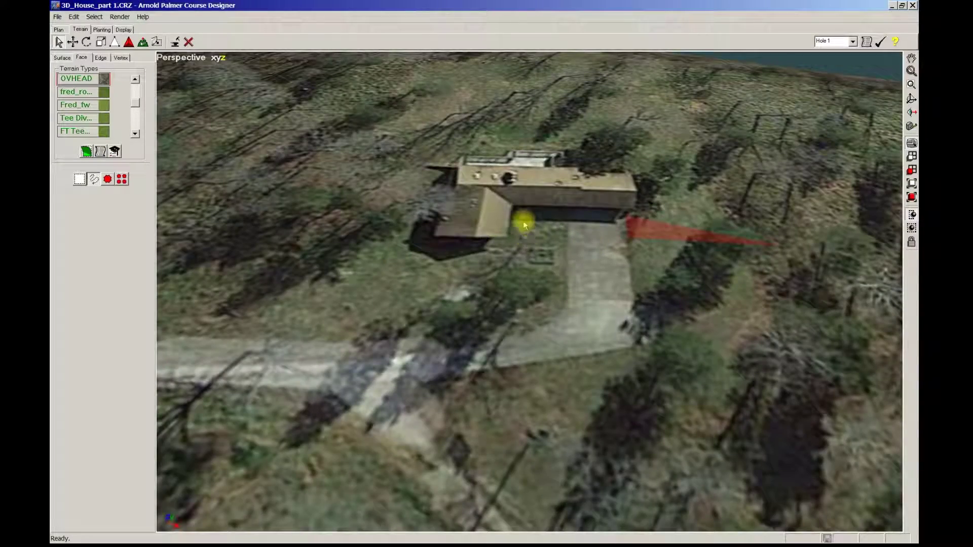
{"action": "scroll", "coordinate": [493, 329], "scroll_direction": "down", "scroll_amount": 5}
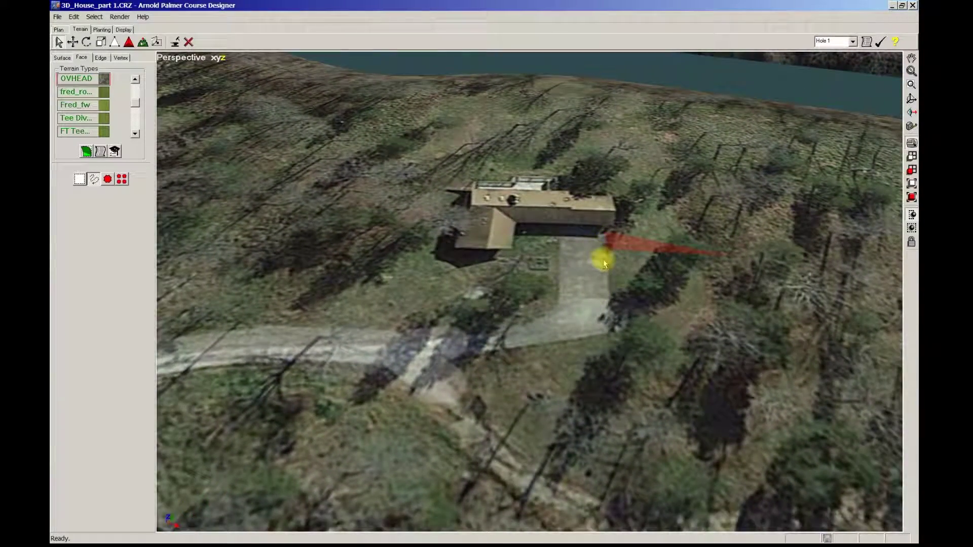
{"action": "middle_click_drag", "start_coordinate": [605, 273], "coordinate": [604, 262]}
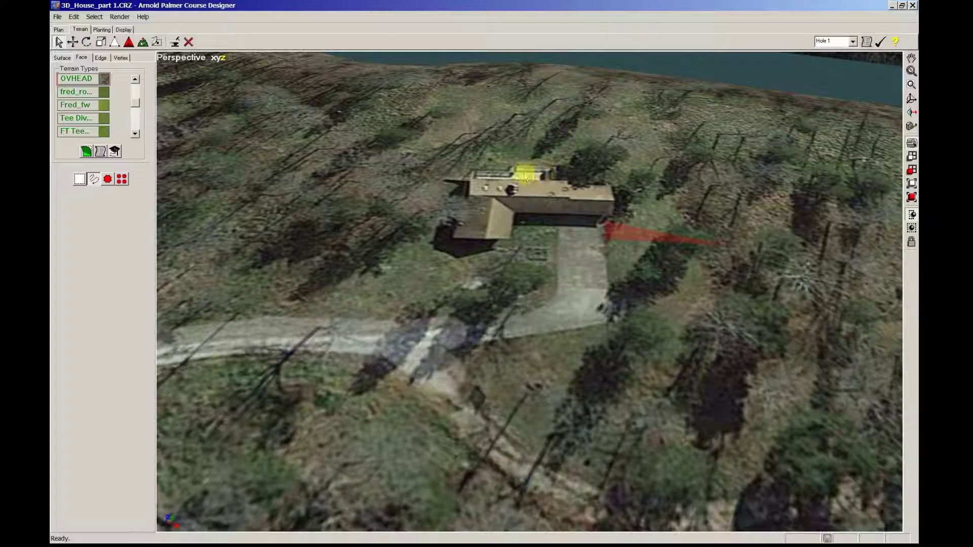
Pan and orbit past the river until the house, driveway and pond appear from low.
{"action": "middle_click_drag", "start_coordinate": [615, 123], "coordinate": [624, 96]}
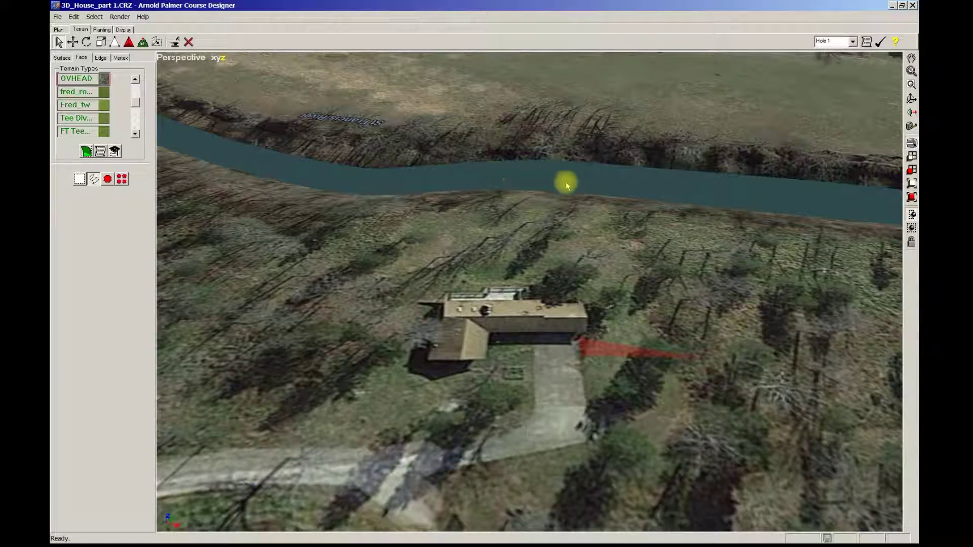
{"action": "middle_click_drag", "start_coordinate": [634, 275], "coordinate": [556, 215]}
{"action": "middle_click_drag", "start_coordinate": [631, 458], "coordinate": [549, 304]}
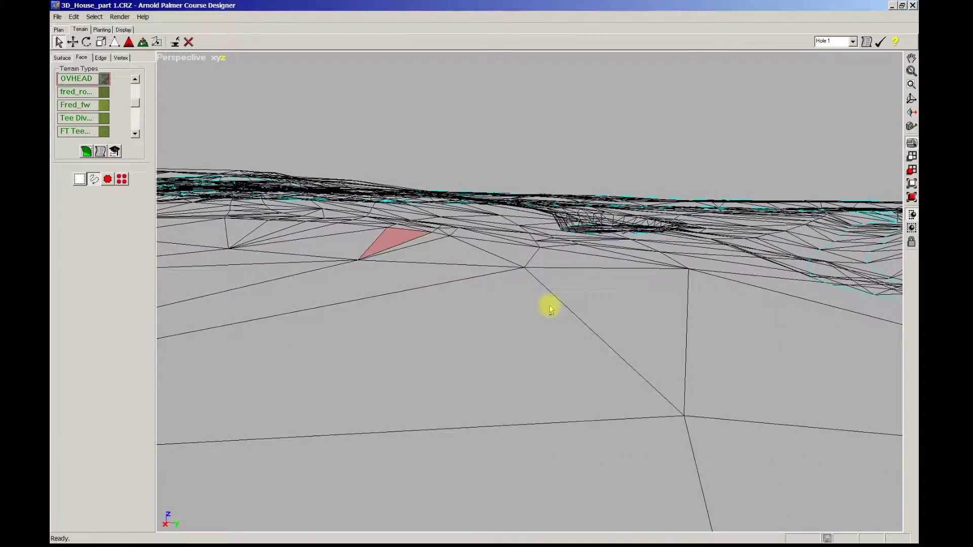
{"action": "middle_click_drag", "start_coordinate": [636, 314], "coordinate": [704, 306]}
{"action": "middle_click_drag", "start_coordinate": [481, 347], "coordinate": [546, 332]}
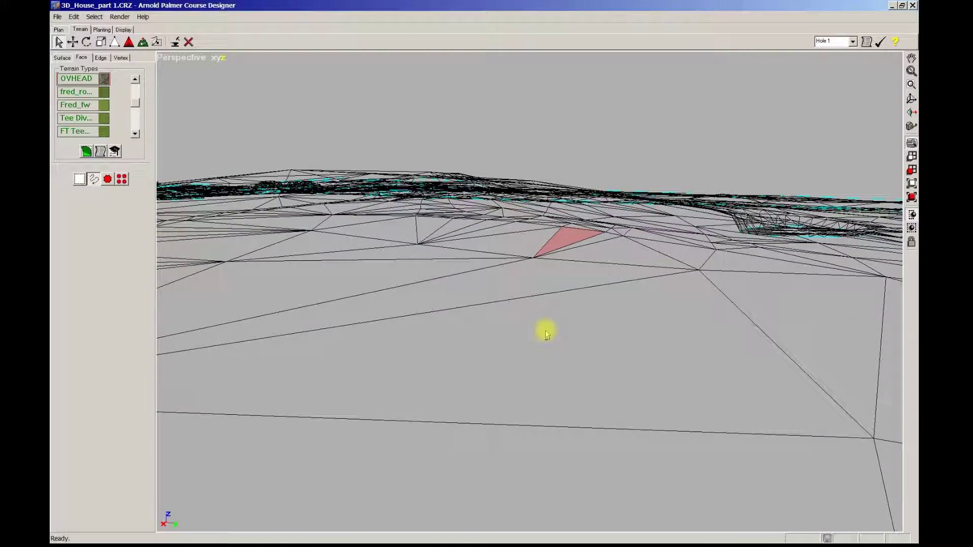
{"action": "middle_click_drag", "start_coordinate": [576, 215], "coordinate": [378, 469]}
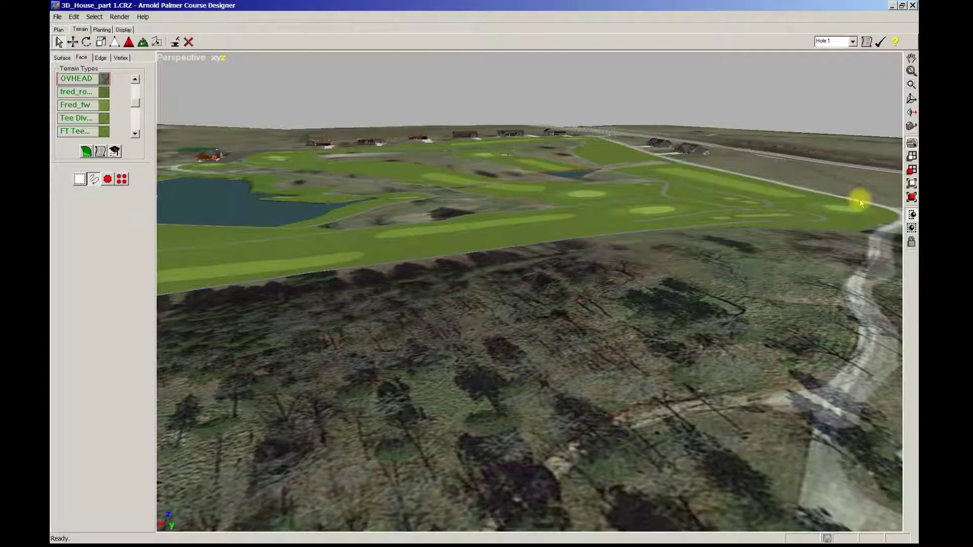
{"action": "middle_click_drag", "start_coordinate": [760, 408], "coordinate": [821, 415]}
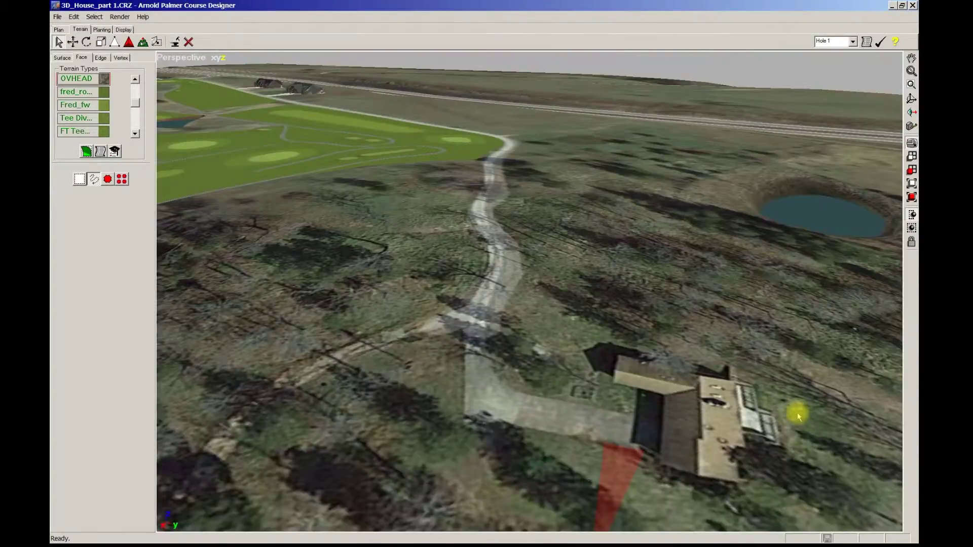
{"action": "mouse_move", "coordinate": [798, 415]}
{"action": "left_mouse_down"}
{"action": "mouse_move", "coordinate": [745, 308]}
{"action": "mouse_move", "coordinate": [738, 169]}
{"action": "mouse_move", "coordinate": [658, 239]}
{"action": "mouse_move", "coordinate": [680, 306]}
{"action": "mouse_move", "coordinate": [664, 363]}
{"action": "mouse_move", "coordinate": [666, 355]}
{"action": "mouse_move", "coordinate": [691, 363]}
{"action": "mouse_move", "coordinate": [647, 318]}
{"action": "left_mouse_up"}
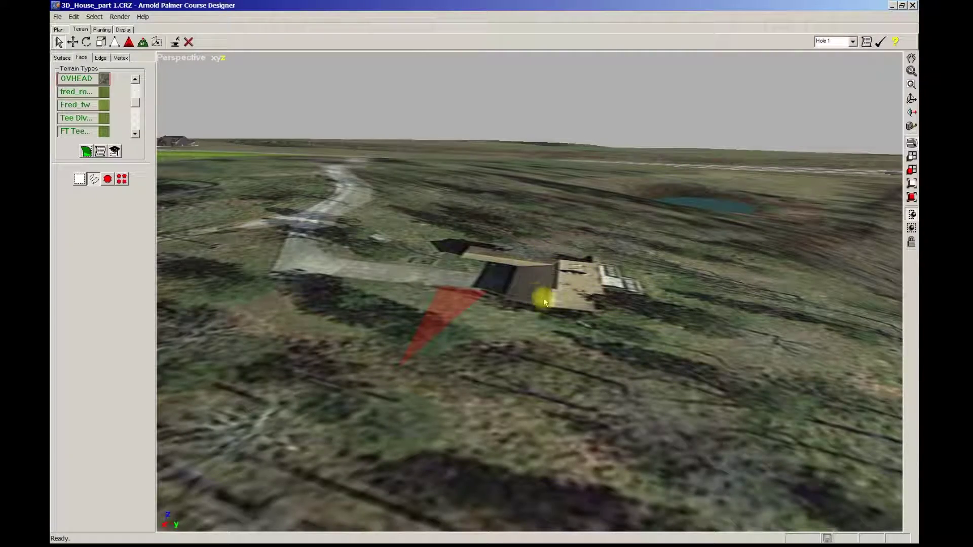
Nudge the Perspective view with small pans and zoom in on the house.
{"action": "left_click_drag", "start_coordinate": [554, 293], "coordinate": [558, 315]}
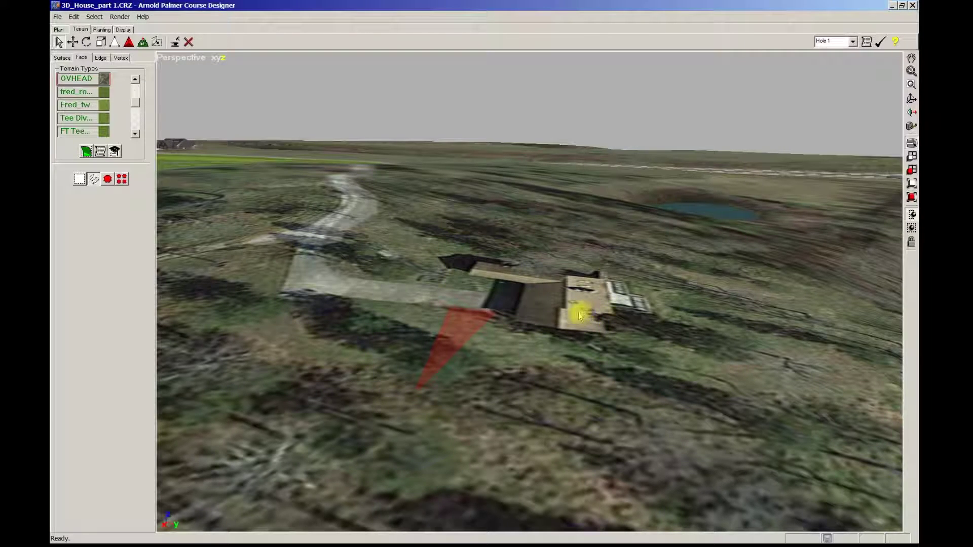
{"action": "left_click_drag", "start_coordinate": [583, 311], "coordinate": [586, 314]}
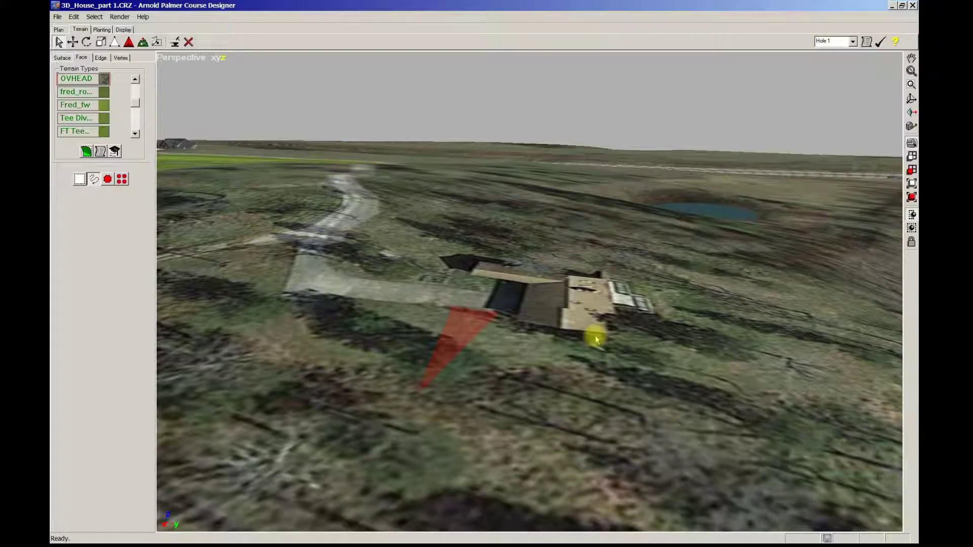
{"action": "left_click_drag", "start_coordinate": [583, 348], "coordinate": [582, 370]}
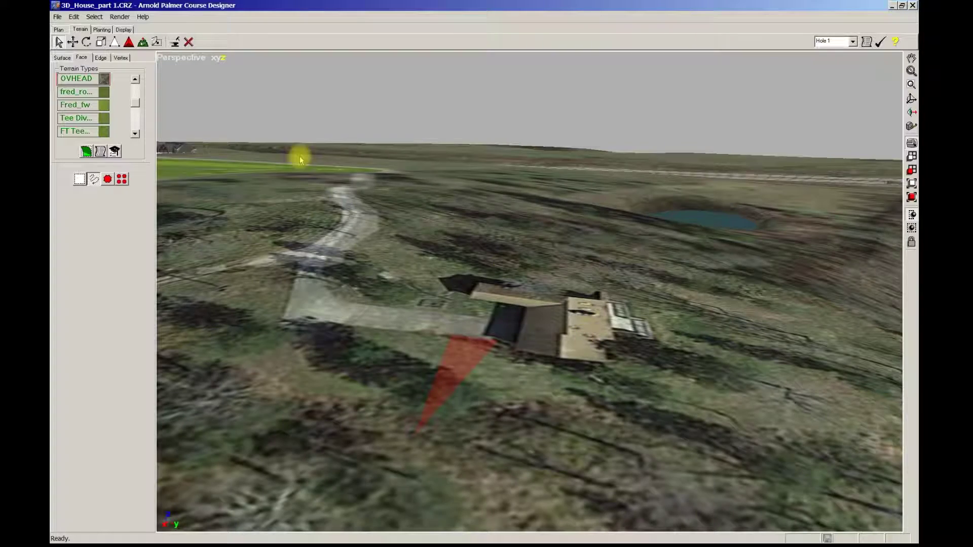
{"action": "middle_click_drag", "start_coordinate": [546, 334], "coordinate": [550, 346]}
{"action": "scroll", "coordinate": [551, 376], "scroll_direction": "up", "scroll_amount": 5}
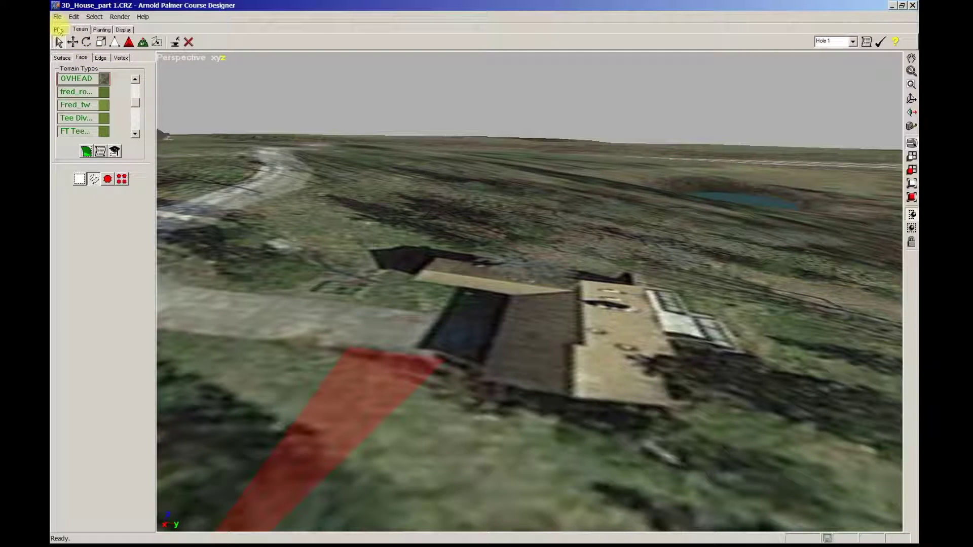
Re-enter terrain face editing and select the house's roof and left-side footprint faces.
{"action": "left_click", "coordinate": [59, 29]}
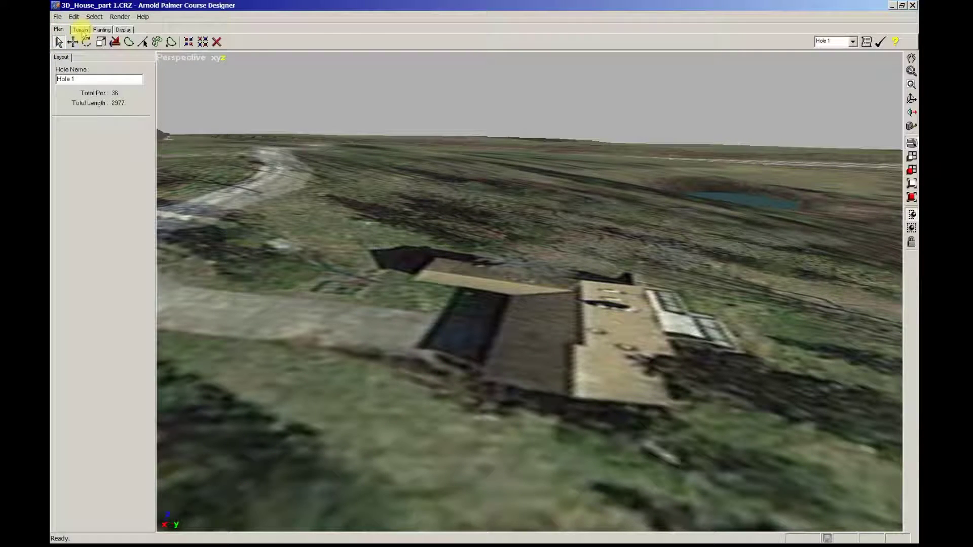
{"action": "left_click", "coordinate": [79, 30]}
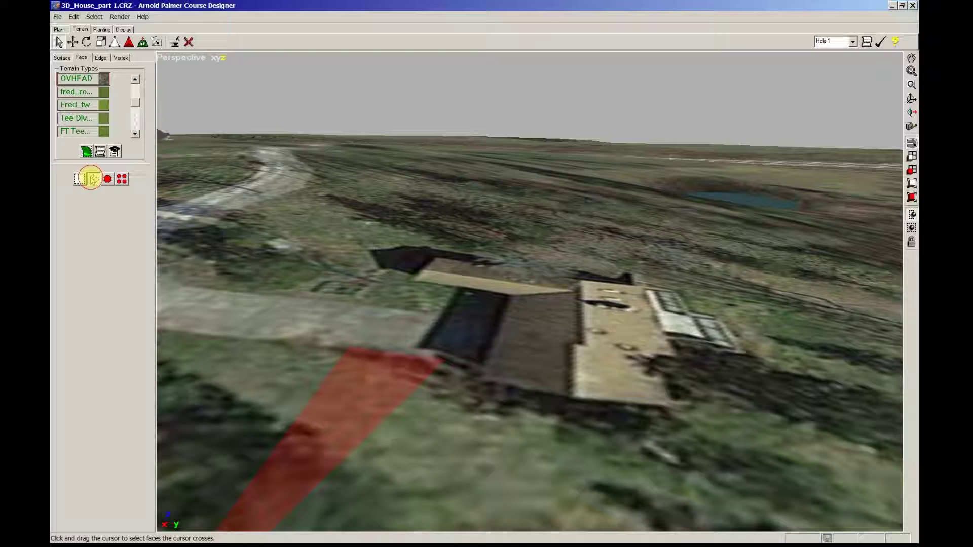
{"action": "left_click", "coordinate": [451, 266]}
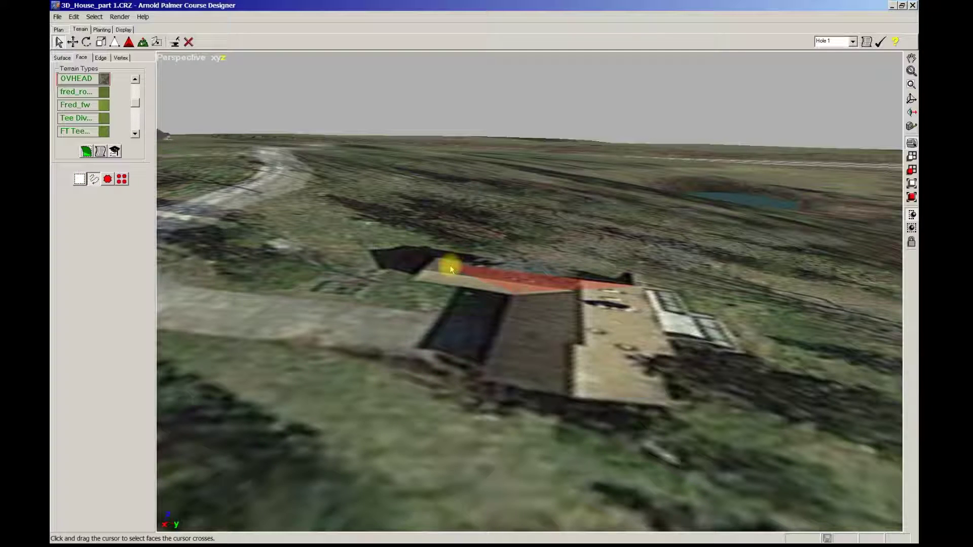
{"action": "mouse_move", "coordinate": [448, 271]}
{"action": "left_mouse_down"}
{"action": "mouse_move", "coordinate": [647, 301]}
{"action": "mouse_move", "coordinate": [711, 334]}
{"action": "mouse_move", "coordinate": [642, 334]}
{"action": "mouse_move", "coordinate": [647, 391]}
{"action": "mouse_move", "coordinate": [540, 375]}
{"action": "left_mouse_up"}
{"action": "mouse_move", "coordinate": [499, 351]}
{"action": "left_mouse_down"}
{"action": "mouse_move", "coordinate": [499, 282]}
{"action": "mouse_move", "coordinate": [487, 343]}
{"action": "left_mouse_up"}
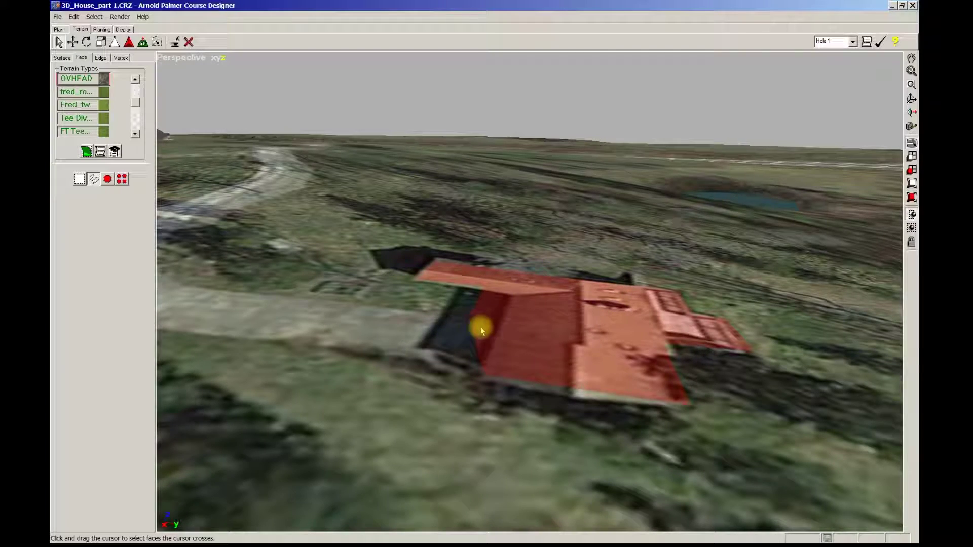
{"action": "mouse_move", "coordinate": [474, 338]}
{"action": "left_mouse_down"}
{"action": "mouse_move", "coordinate": [396, 336]}
{"action": "mouse_move", "coordinate": [501, 350]}
{"action": "left_mouse_up"}
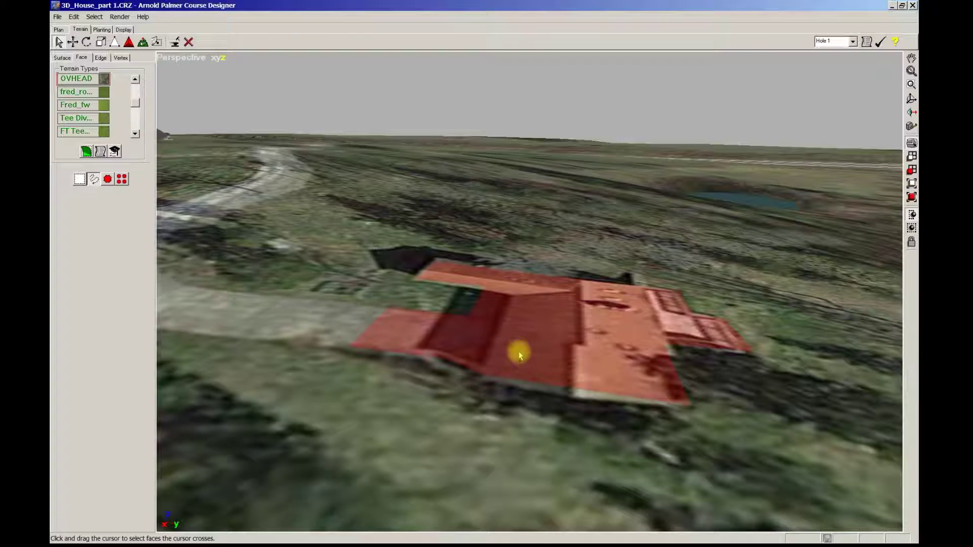
Pan and zoom in for a close-up of the red selected house.
{"action": "middle_click_drag", "start_coordinate": [578, 353], "coordinate": [594, 375]}
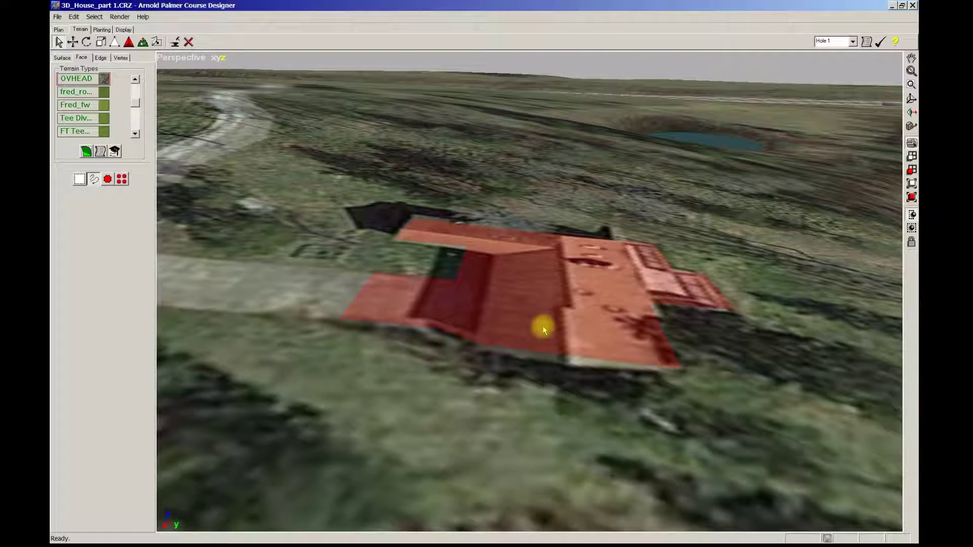
{"action": "middle_click_drag", "start_coordinate": [545, 320], "coordinate": [541, 315]}
{"action": "scroll", "coordinate": [525, 301], "scroll_direction": "up", "scroll_amount": 4}
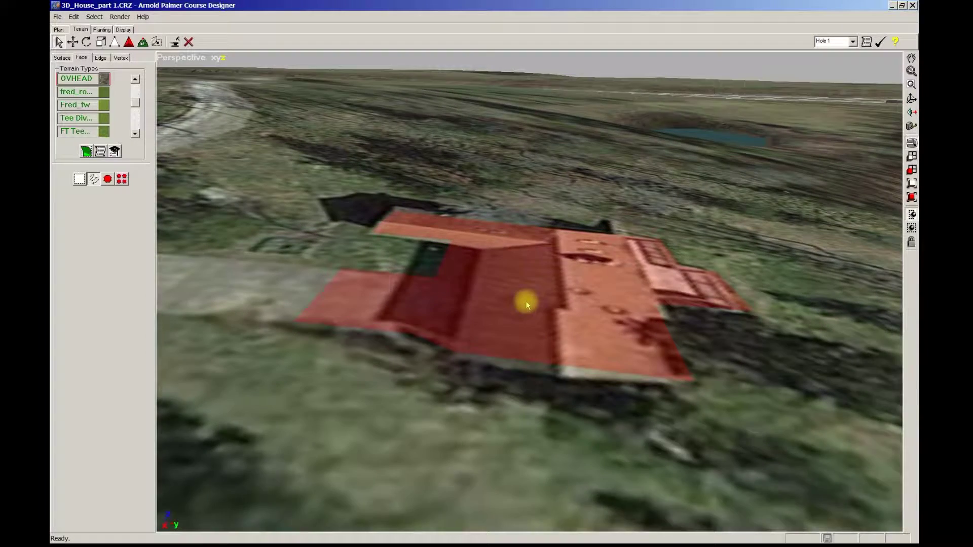
Flatten the selected house faces and pull them up into a raised mound.
{"action": "left_click", "coordinate": [142, 42]}
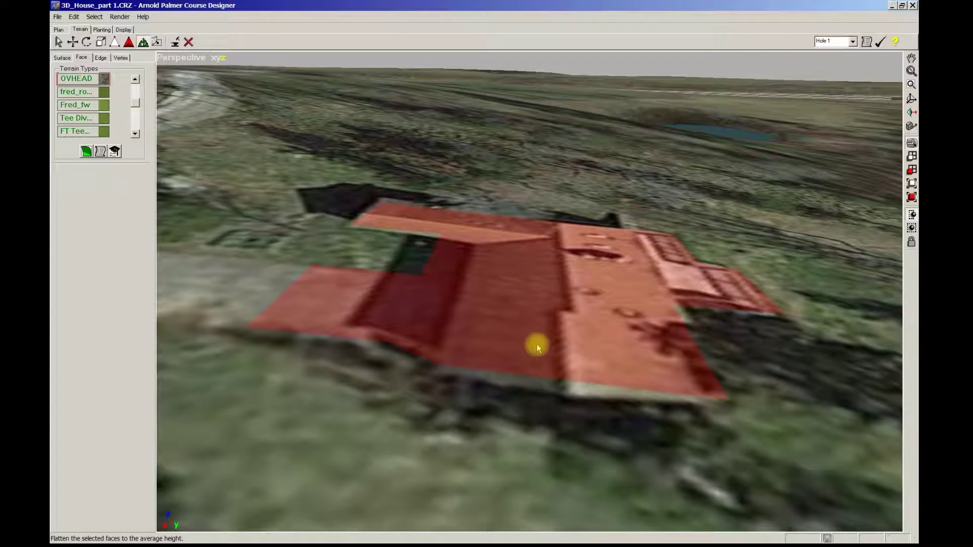
{"action": "left_click_drag", "start_coordinate": [537, 344], "coordinate": [539, 228]}
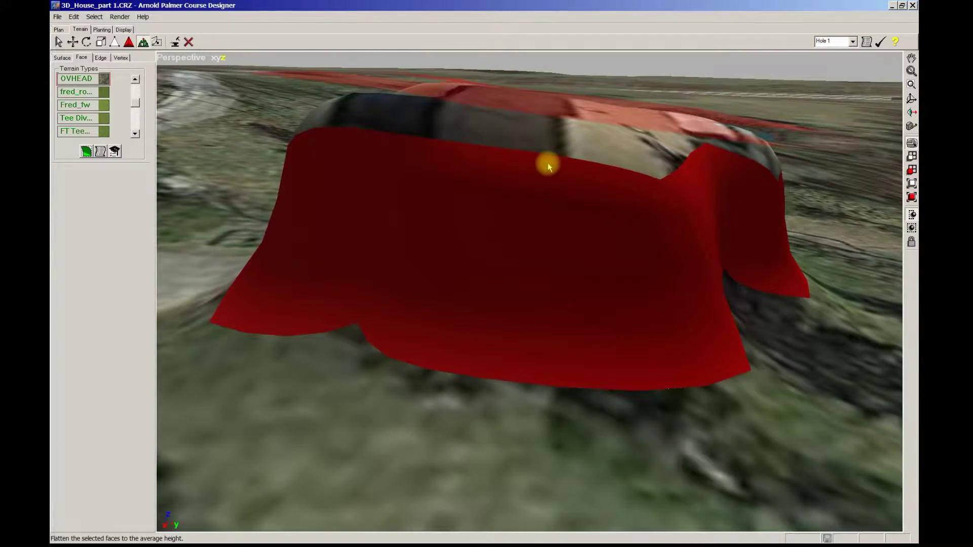
{"action": "middle_click_drag", "start_coordinate": [548, 166], "coordinate": [553, 203]}
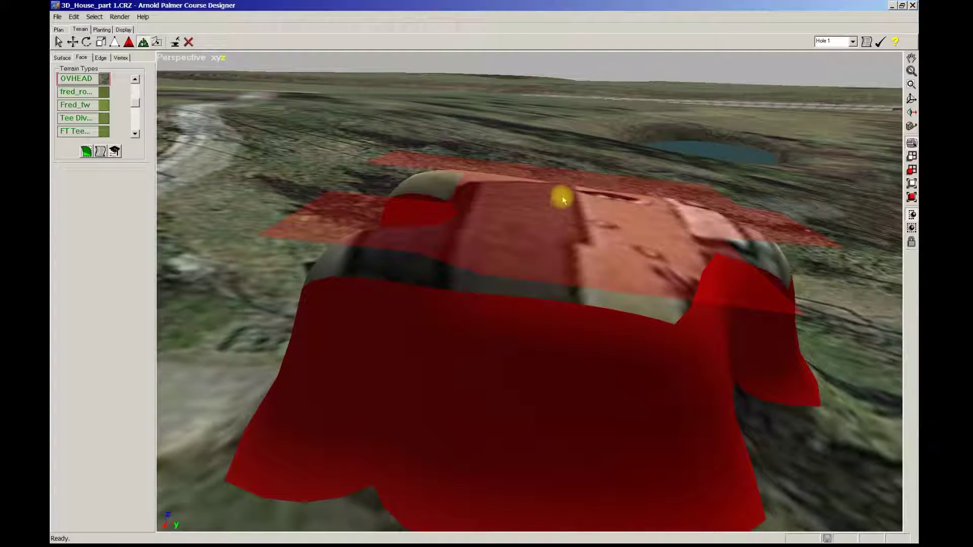
Show split Top and Perspective views zoomed to the selected faces.
{"action": "key", "text": "w"}
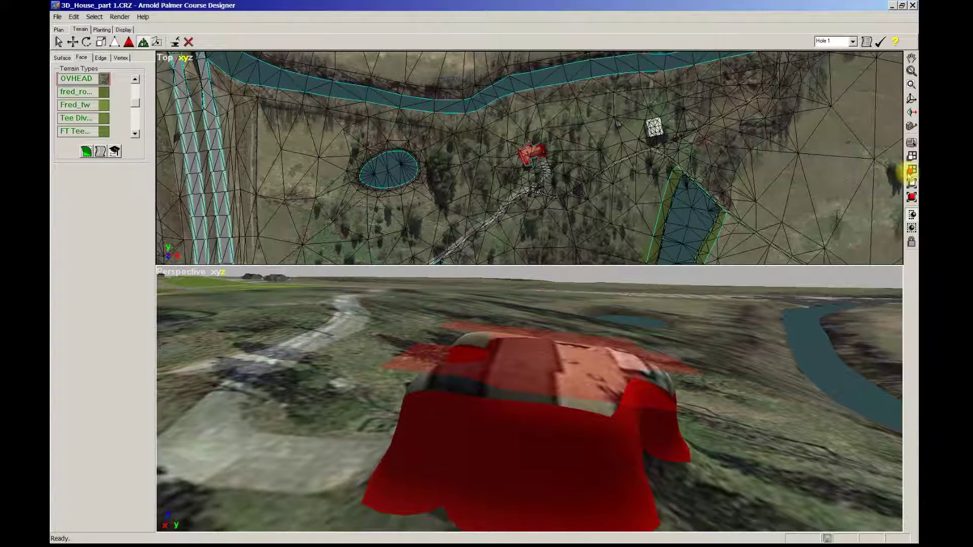
{"action": "left_click", "coordinate": [911, 172]}
{"action": "middle_click_drag", "start_coordinate": [775, 195], "coordinate": [735, 198], "text": "ctrl"}
{"action": "scroll", "coordinate": [720, 199], "scroll_direction": "down", "scroll_amount": 3}
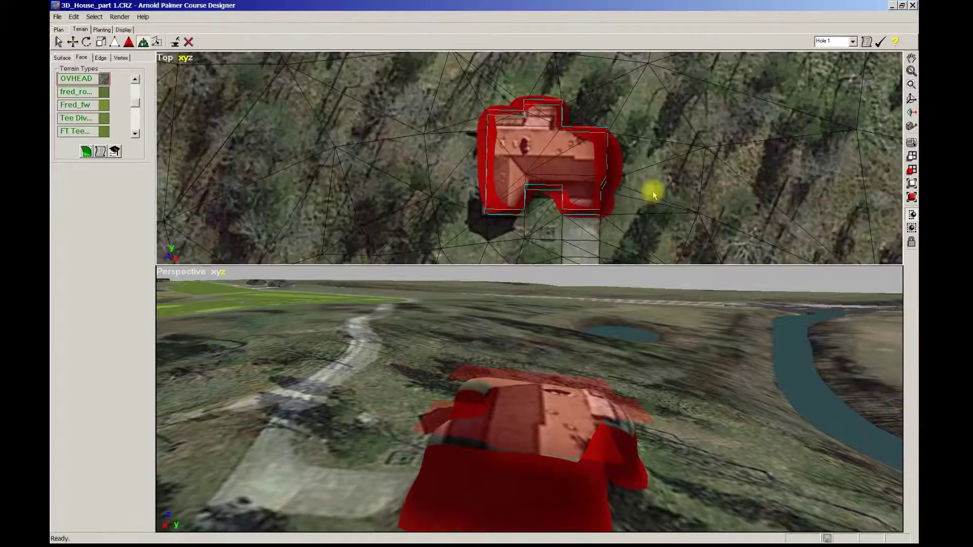
In Edge mode, box-select the edges around the house and deselect five terrain edges to its right.
{"action": "left_click", "coordinate": [101, 57]}
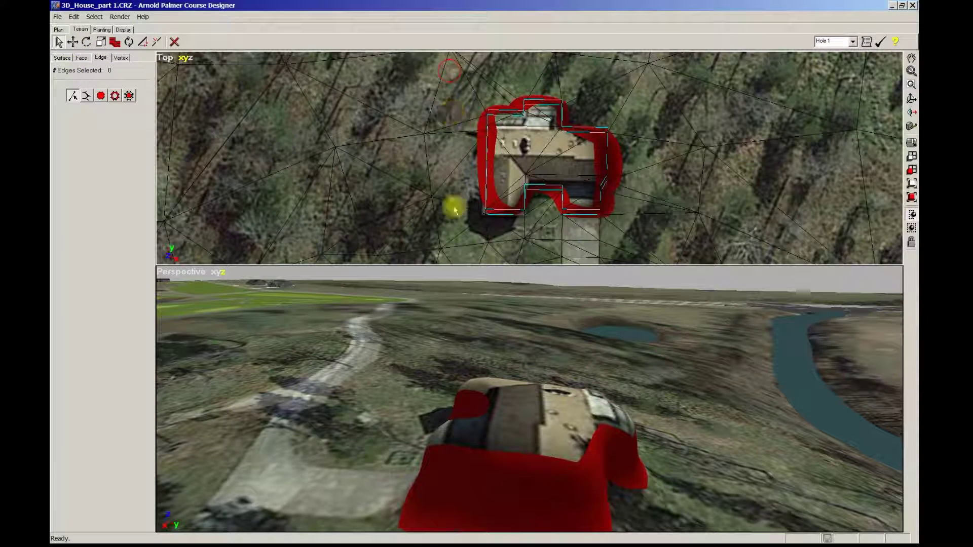
{"action": "left_click_drag", "start_coordinate": [455, 210], "coordinate": [648, 245]}
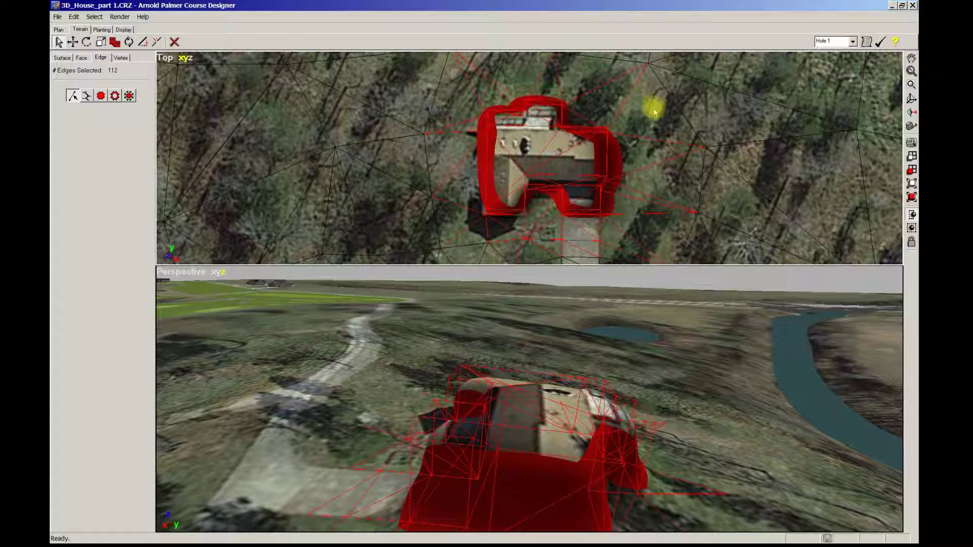
{"action": "left_click_drag", "start_coordinate": [639, 113], "coordinate": [682, 218], "text": "ctrl"}
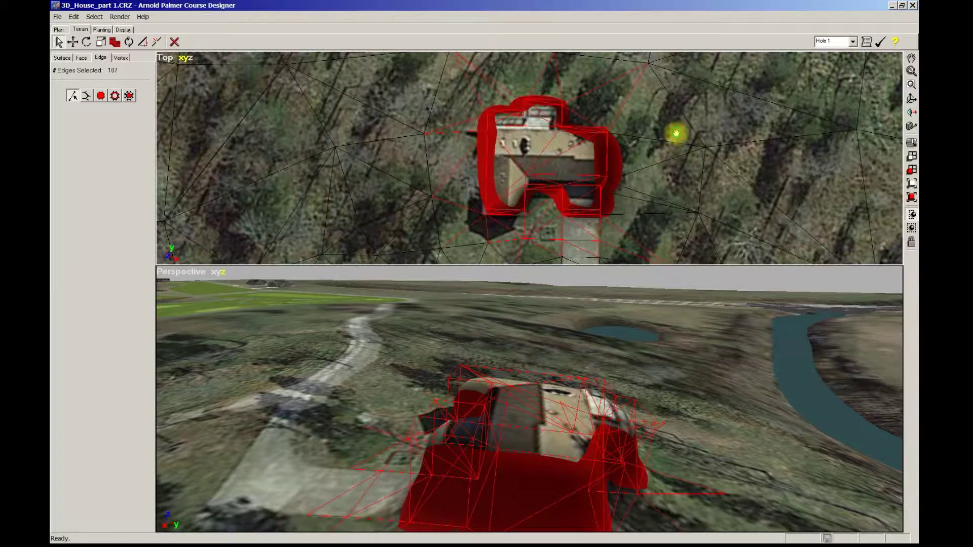
{"action": "middle_click_drag", "start_coordinate": [676, 133], "coordinate": [688, 174]}
Deselect the stray terrain edges left of and below the house, leaving 76 edges.
{"action": "left_click_drag", "start_coordinate": [411, 86], "coordinate": [679, 105], "text": "ctrl"}
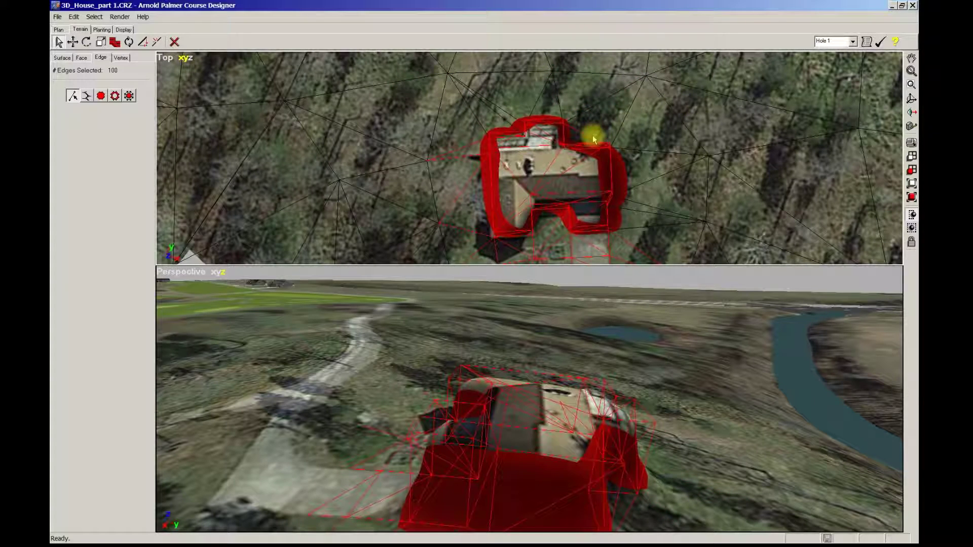
{"action": "left_click", "coordinate": [456, 163], "text": "ctrl"}
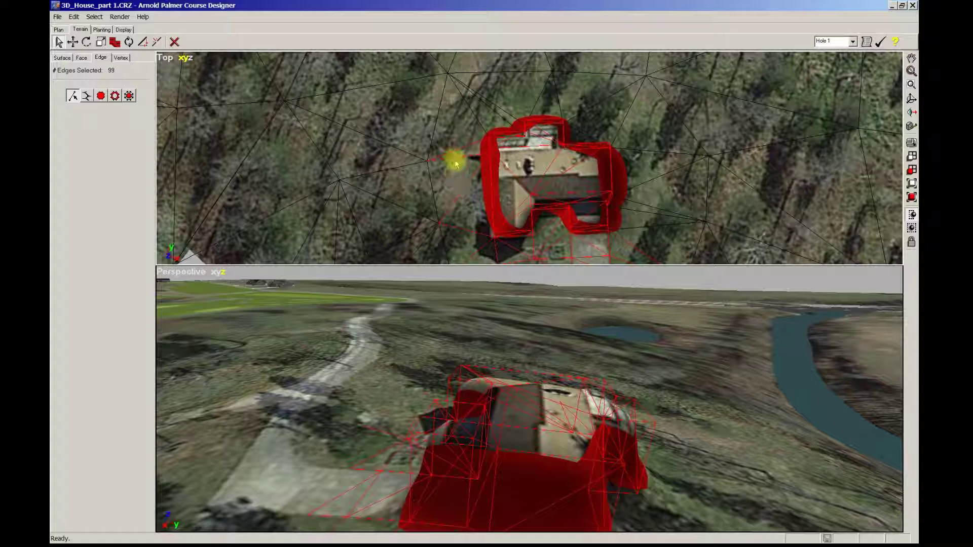
{"action": "left_click", "coordinate": [455, 161], "text": "ctrl"}
{"action": "left_click", "coordinate": [458, 206], "text": "ctrl"}
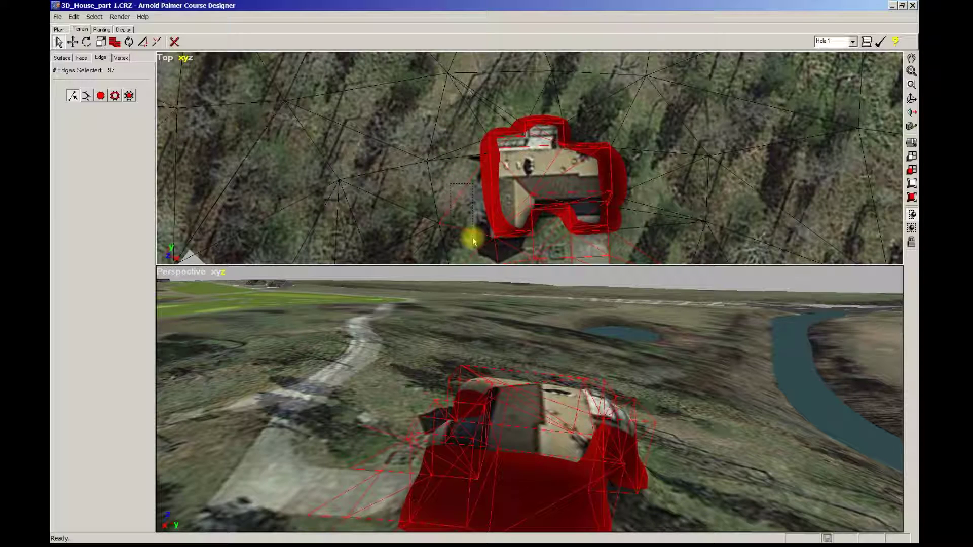
{"action": "left_click_drag", "start_coordinate": [472, 238], "coordinate": [468, 239], "text": "ctrl"}
{"action": "right_click_drag", "start_coordinate": [443, 239], "coordinate": [408, 122]}
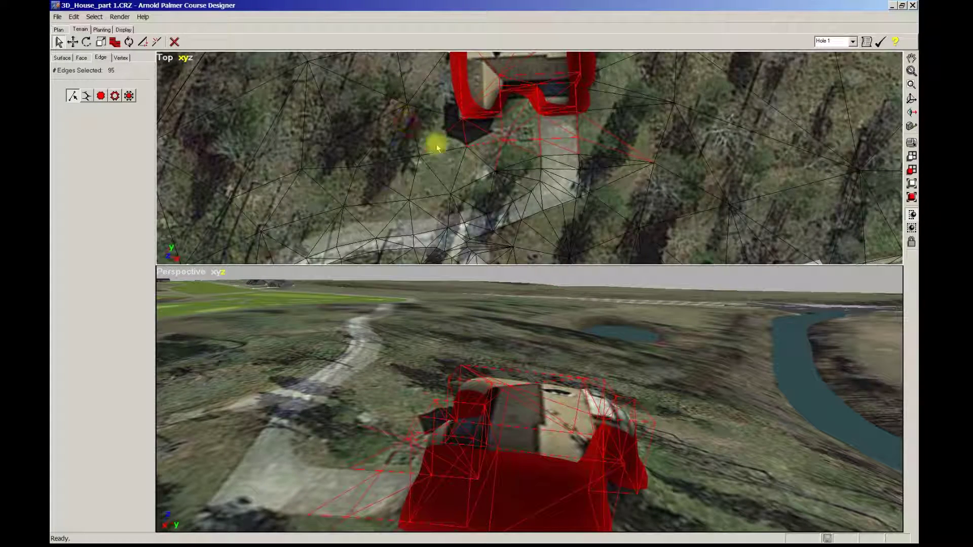
{"action": "left_click_drag", "start_coordinate": [437, 145], "coordinate": [647, 143], "text": "ctrl"}
{"action": "middle_click_drag", "start_coordinate": [647, 144], "coordinate": [667, 217]}
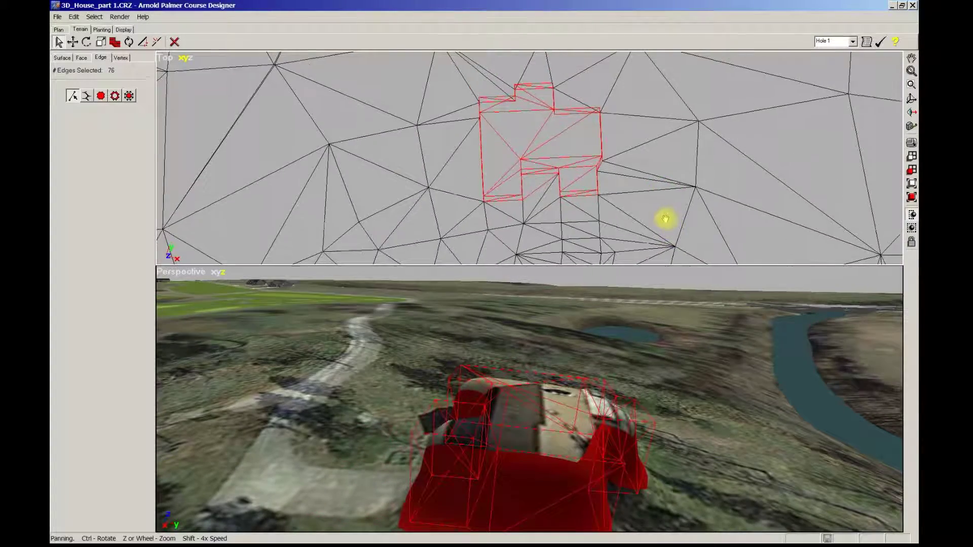
{"action": "scroll", "coordinate": [593, 173], "scroll_direction": "up", "scroll_amount": 2}
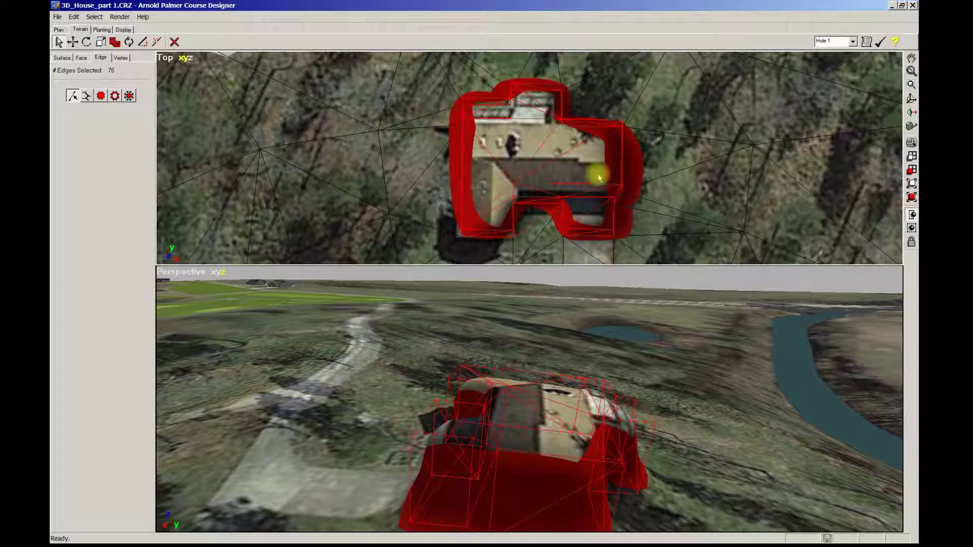
Give the selected house edges a sharpness of -1, then go back to Face mode.
{"action": "left_click", "coordinate": [115, 43]}
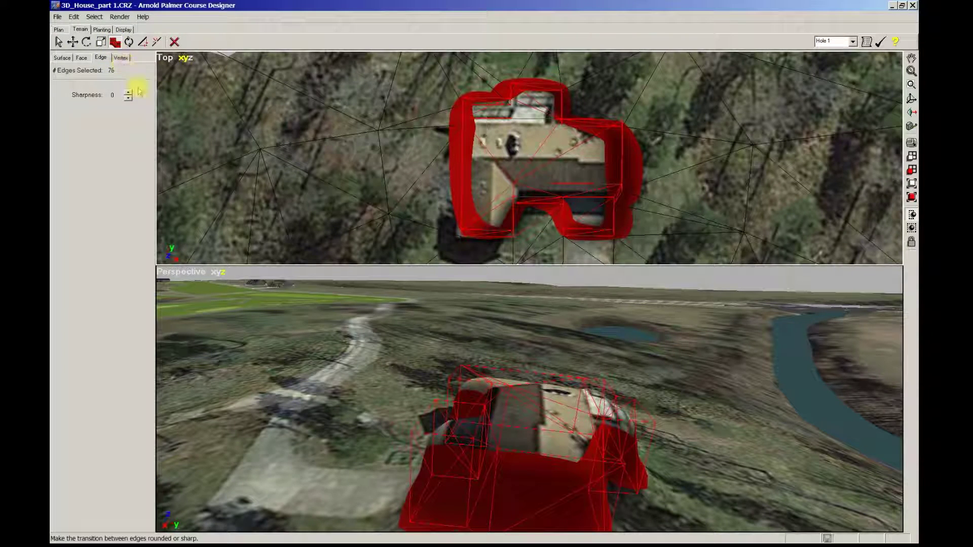
{"action": "left_click", "coordinate": [128, 99]}
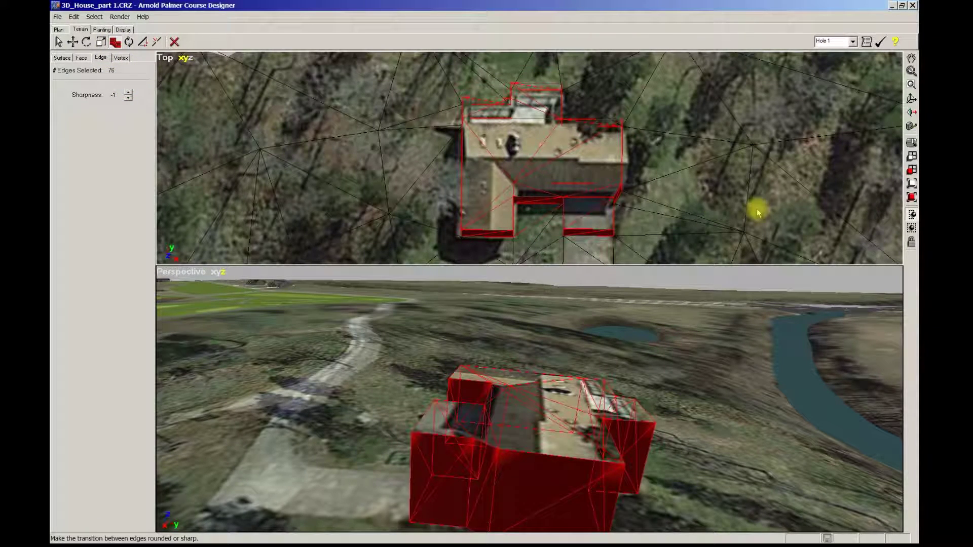
{"action": "scroll", "coordinate": [721, 198], "scroll_direction": "up", "scroll_amount": 1}
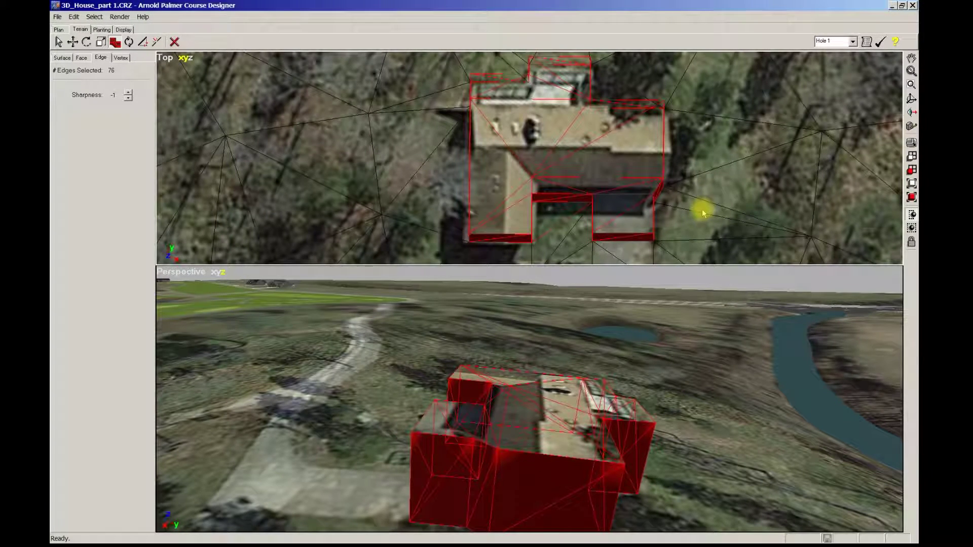
{"action": "left_click", "coordinate": [82, 58]}
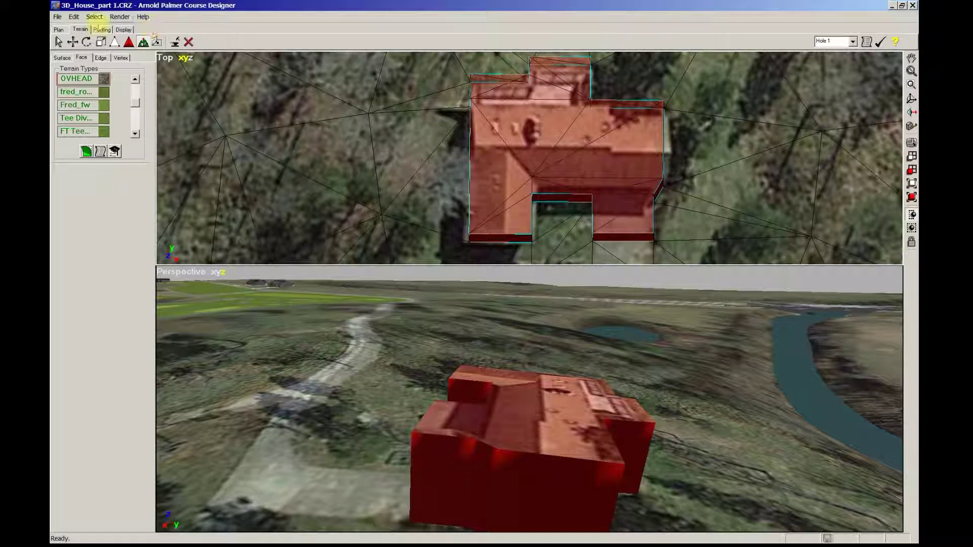
{"action": "left_click", "coordinate": [86, 42]}
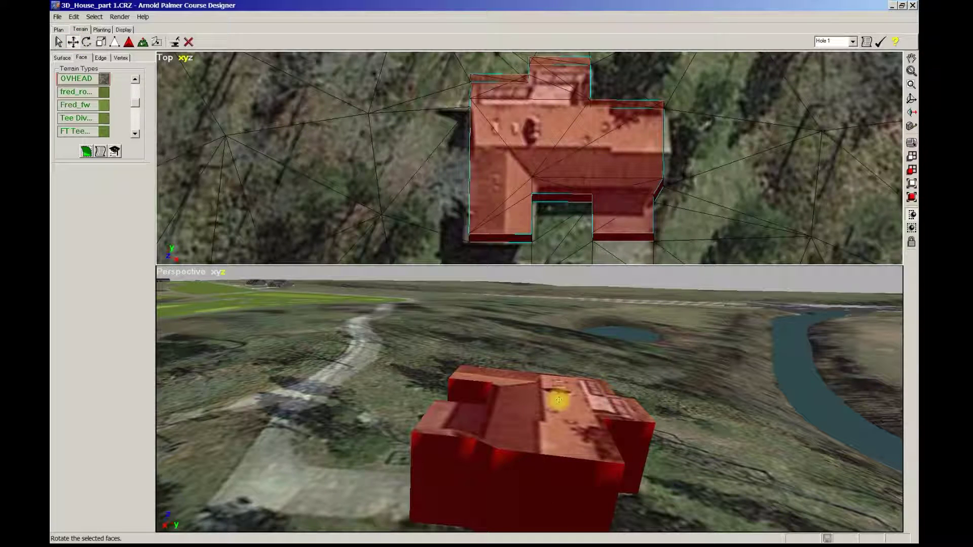
Move the roof faces in Top view down onto the wall outline, nudging them slightly.
{"action": "scroll", "coordinate": [561, 177], "scroll_direction": "up", "scroll_amount": 1}
{"action": "middle_click_drag", "start_coordinate": [564, 176], "coordinate": [562, 164]}
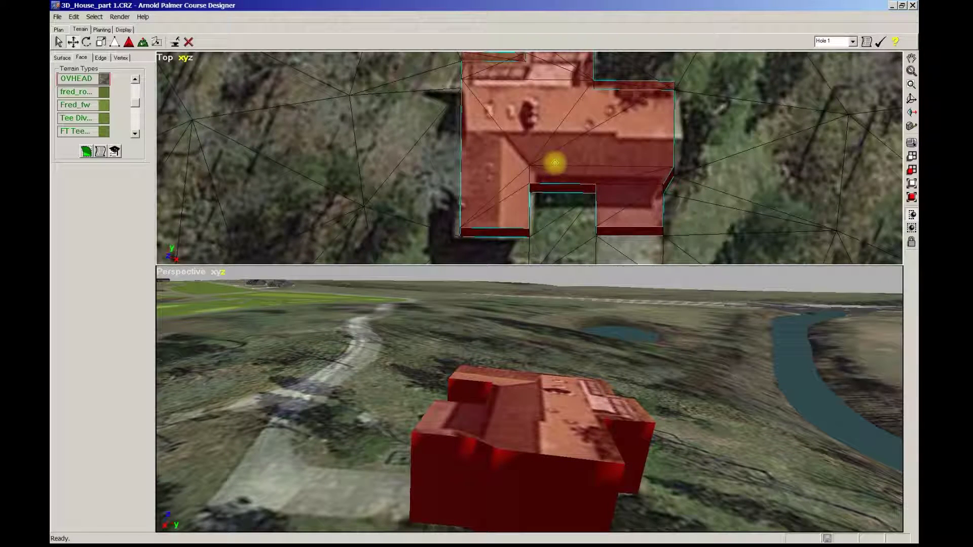
{"action": "scroll", "coordinate": [566, 155], "scroll_direction": "up", "scroll_amount": 4}
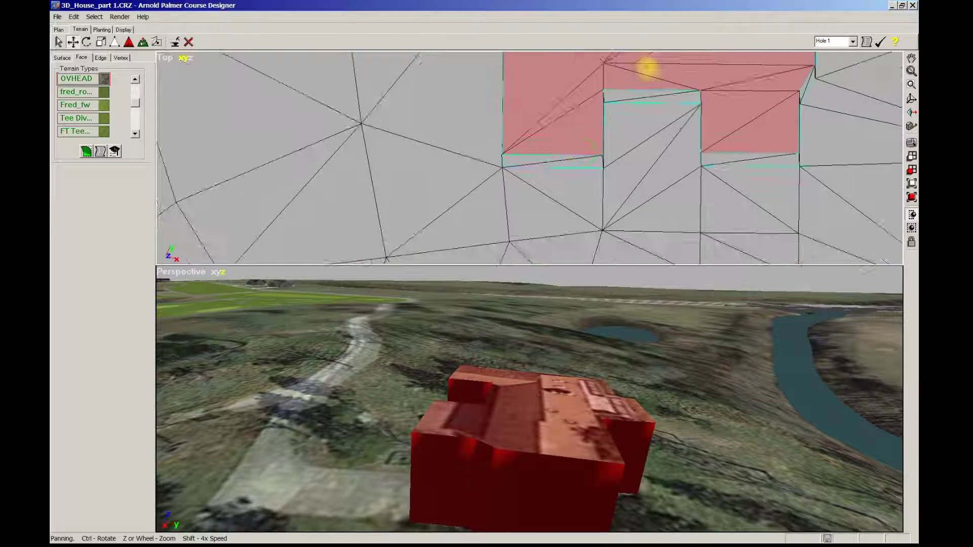
{"action": "left_click_drag", "start_coordinate": [587, 91], "coordinate": [588, 95]}
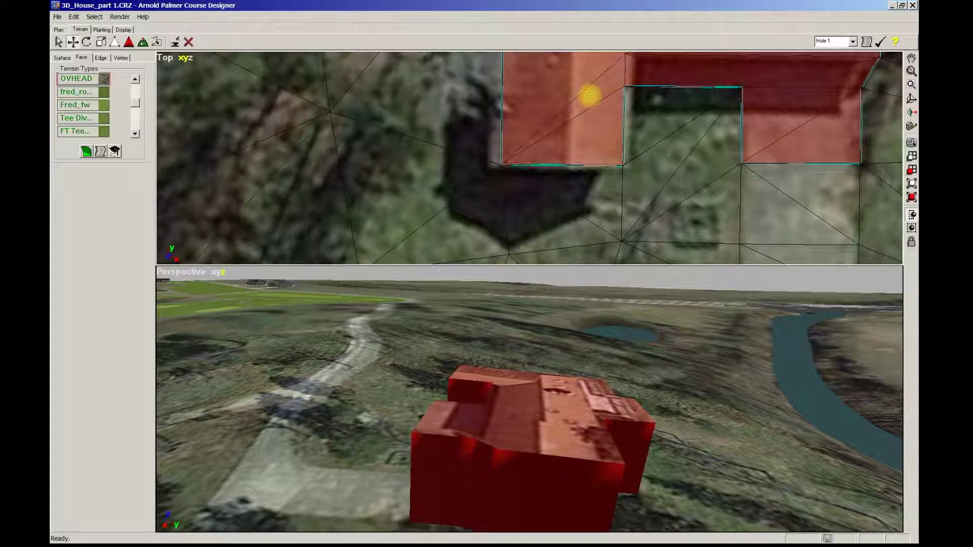
{"action": "scroll", "coordinate": [630, 177], "scroll_direction": "up", "scroll_amount": 4}
{"action": "middle_click_drag", "start_coordinate": [643, 158], "coordinate": [616, 166]}
{"action": "scroll", "coordinate": [616, 166], "scroll_direction": "up", "scroll_amount": 5}
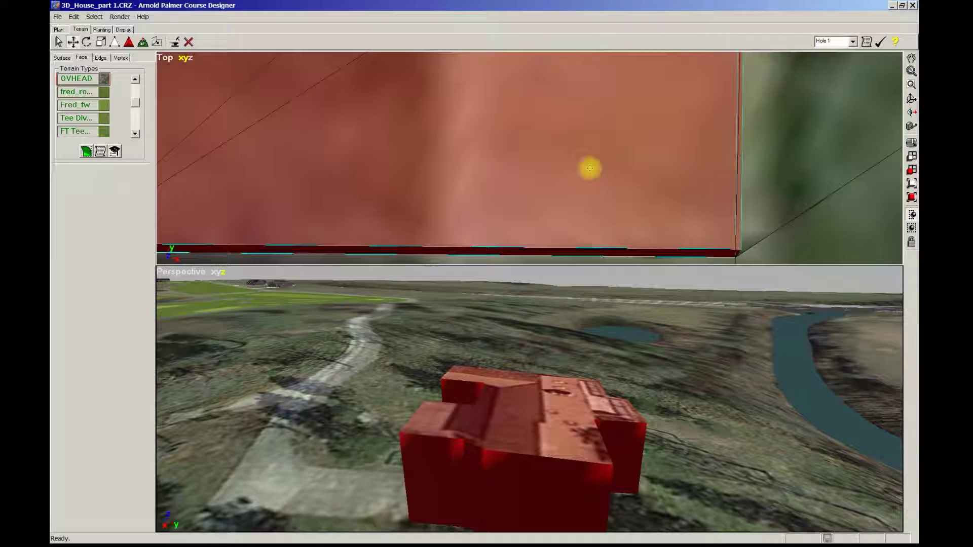
Pan around the house corners in Top view, then orbit Perspective to check the block.
{"action": "right_click_drag", "start_coordinate": [704, 167], "coordinate": [613, 140]}
{"action": "mouse_move", "coordinate": [758, 176]}
{"action": "right_mouse_down"}
{"action": "mouse_move", "coordinate": [616, 138]}
{"action": "mouse_move", "coordinate": [645, 154]}
{"action": "right_mouse_up"}
{"action": "scroll", "coordinate": [579, 136], "scroll_direction": "up", "scroll_amount": 2}
{"action": "middle_click_drag", "start_coordinate": [645, 153], "coordinate": [640, 104]}
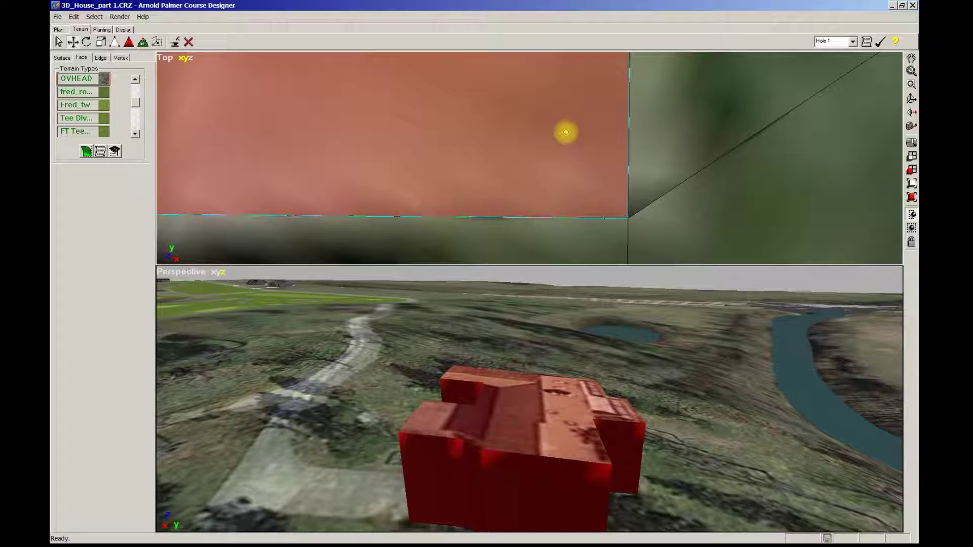
{"action": "scroll", "coordinate": [565, 132], "scroll_direction": "down", "scroll_amount": 5}
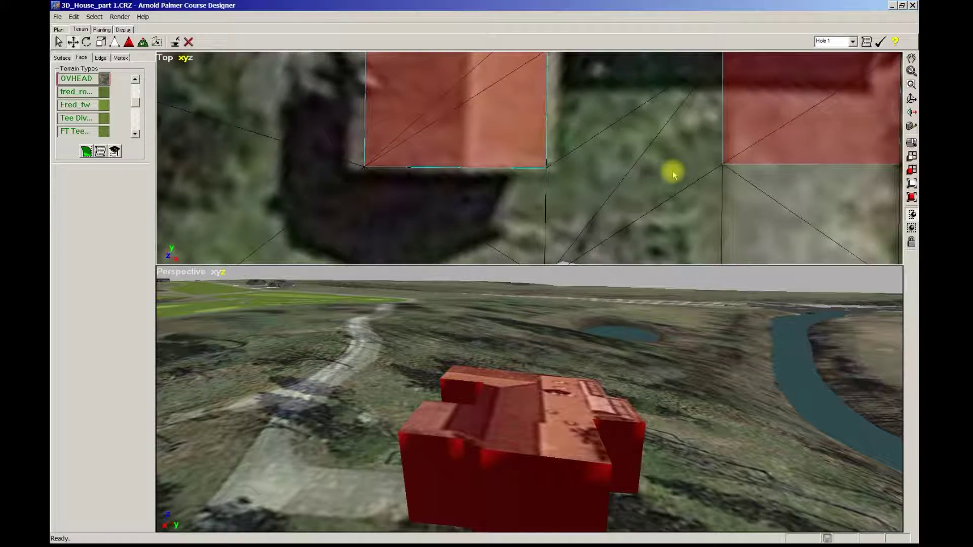
{"action": "scroll", "coordinate": [548, 178], "scroll_direction": "down", "scroll_amount": 5}
{"action": "middle_click_drag", "start_coordinate": [537, 181], "coordinate": [554, 158]}
{"action": "middle_click_drag", "start_coordinate": [580, 332], "coordinate": [582, 274]}
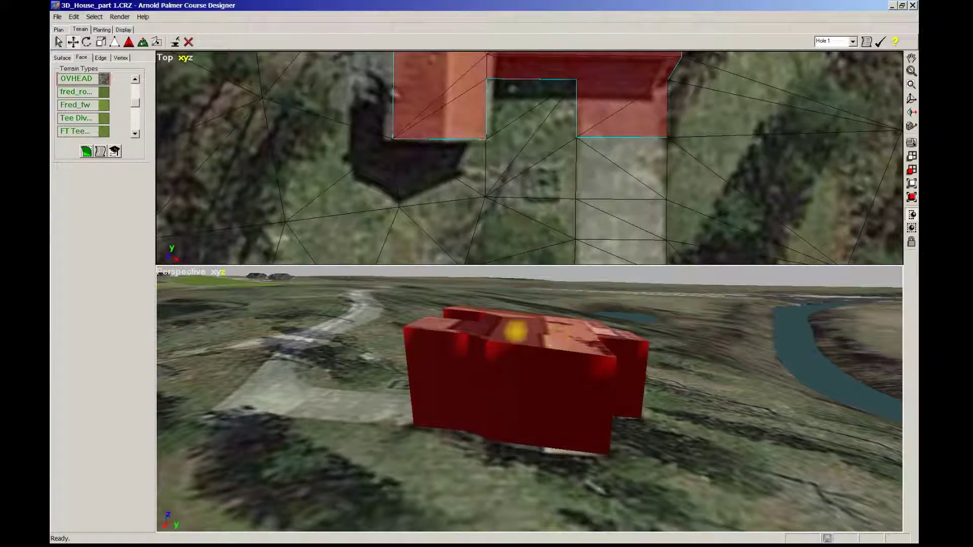
{"action": "middle_click_drag", "start_coordinate": [552, 341], "coordinate": [555, 343]}
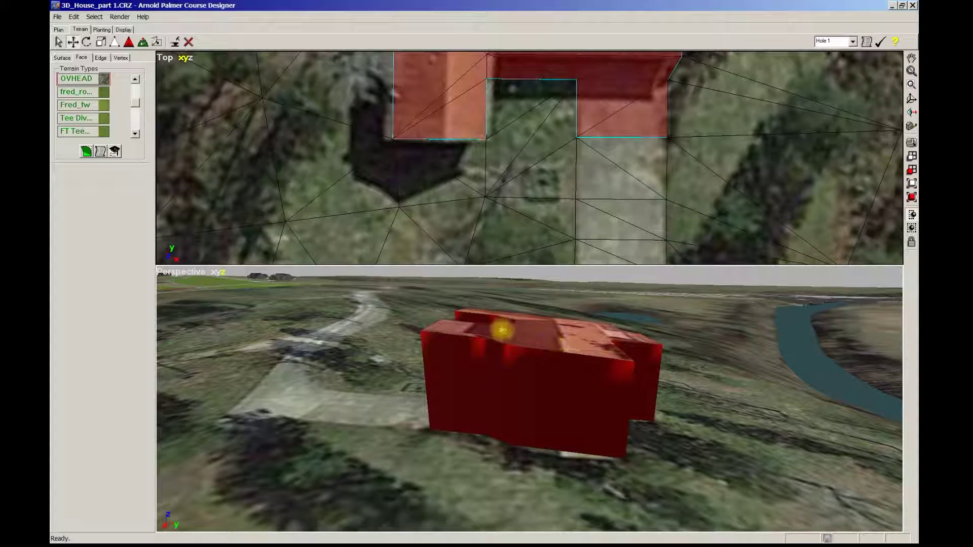
Flatten the house top faces to one level, lowering then raising the block's height.
{"action": "left_click", "coordinate": [174, 43]}
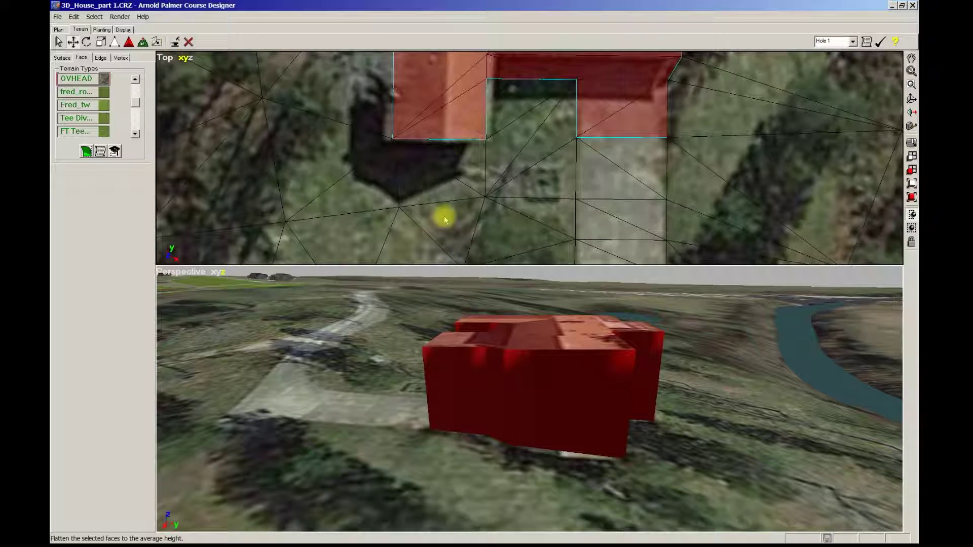
{"action": "scroll", "coordinate": [556, 384], "scroll_direction": "down", "scroll_amount": 1}
{"action": "mouse_move", "coordinate": [556, 385]}
{"action": "right_mouse_down"}
{"action": "mouse_move", "coordinate": [606, 397]}
{"action": "mouse_move", "coordinate": [613, 379]}
{"action": "right_mouse_up"}
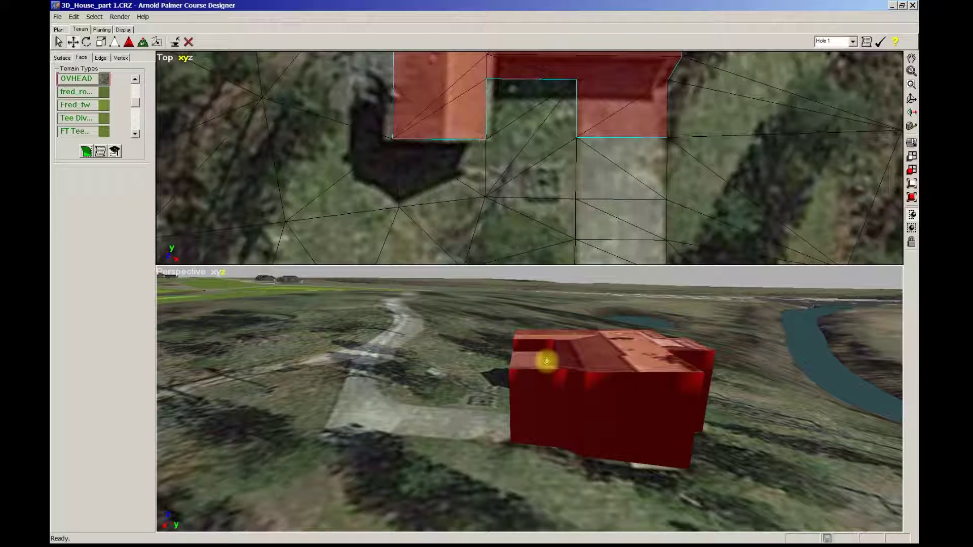
{"action": "left_click_drag", "start_coordinate": [547, 360], "coordinate": [553, 412]}
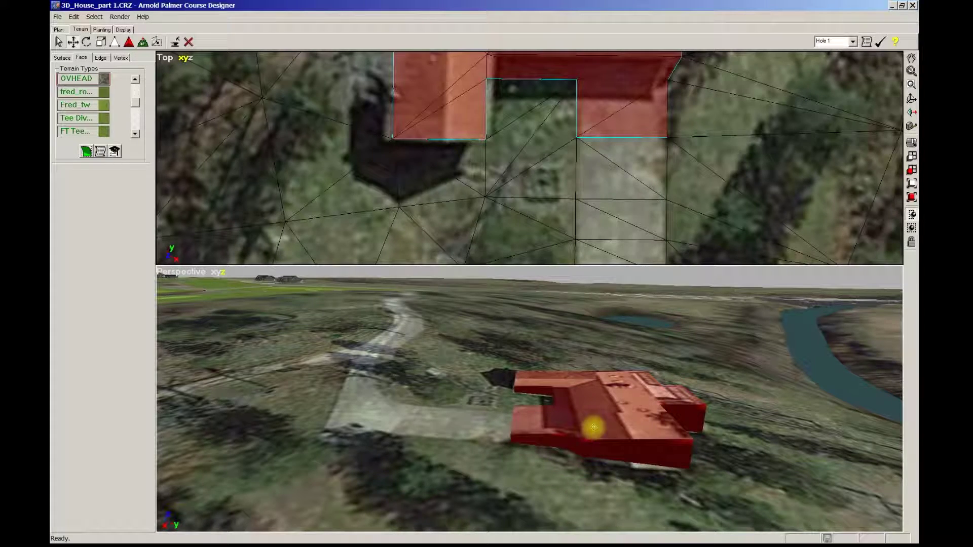
{"action": "left_click_drag", "start_coordinate": [593, 425], "coordinate": [591, 395]}
{"action": "mouse_move", "coordinate": [653, 430]}
{"action": "middle_mouse_down"}
{"action": "mouse_move", "coordinate": [519, 434]}
{"action": "mouse_move", "coordinate": [517, 424]}
{"action": "mouse_move", "coordinate": [545, 423]}
{"action": "mouse_move", "coordinate": [566, 446]}
{"action": "middle_mouse_up"}
Zoom in and pan the Perspective view to inspect the multi-level block.
{"action": "scroll", "coordinate": [517, 425], "scroll_direction": "up", "scroll_amount": 1}
{"action": "scroll", "coordinate": [533, 425], "scroll_direction": "up", "scroll_amount": 2}
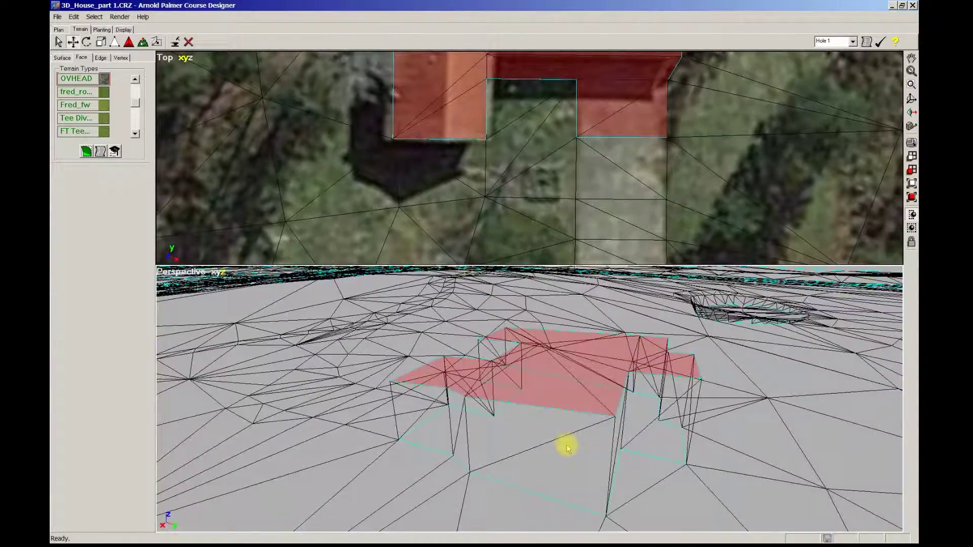
{"action": "scroll", "coordinate": [566, 448], "scroll_direction": "up", "scroll_amount": 1}
{"action": "scroll", "coordinate": [556, 438], "scroll_direction": "up", "scroll_amount": 1}
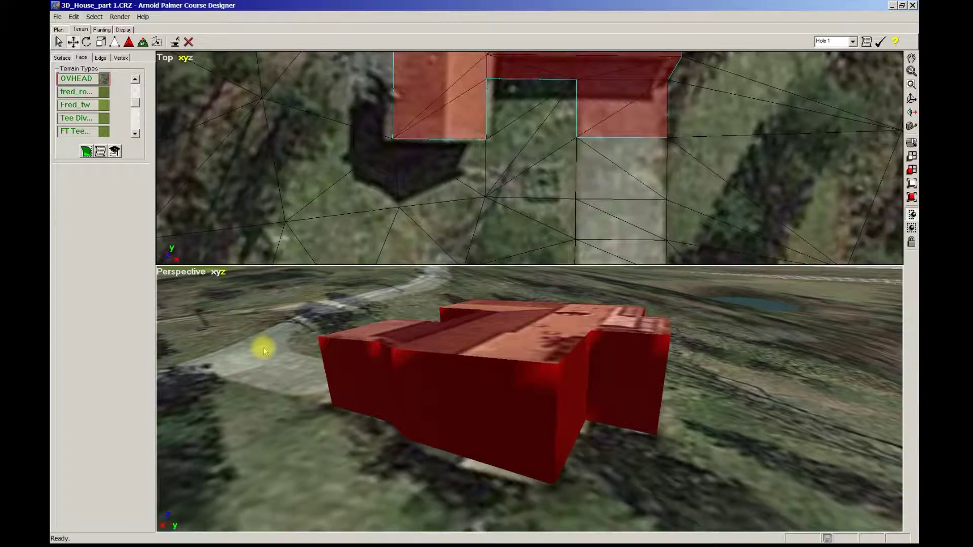
{"action": "middle_click_drag", "start_coordinate": [264, 350], "coordinate": [283, 289]}
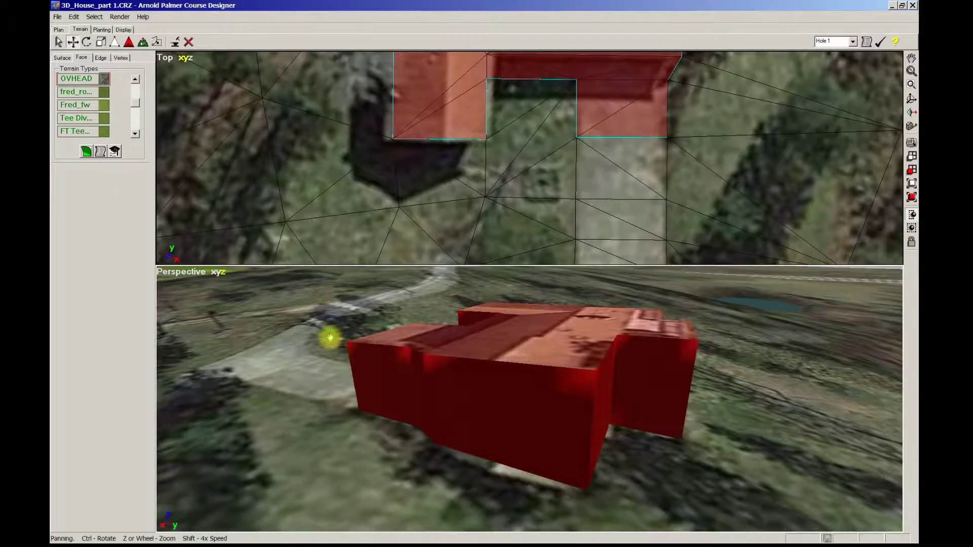
{"action": "middle_click_drag", "start_coordinate": [330, 338], "coordinate": [330, 339]}
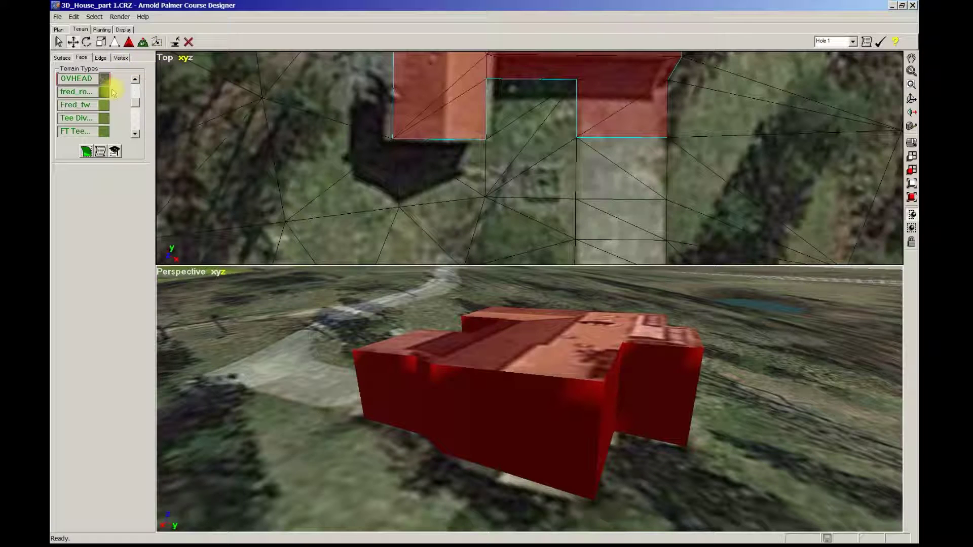
Select the house block's roof and wall faces using select-by-region mode.
{"action": "left_click", "coordinate": [59, 42]}
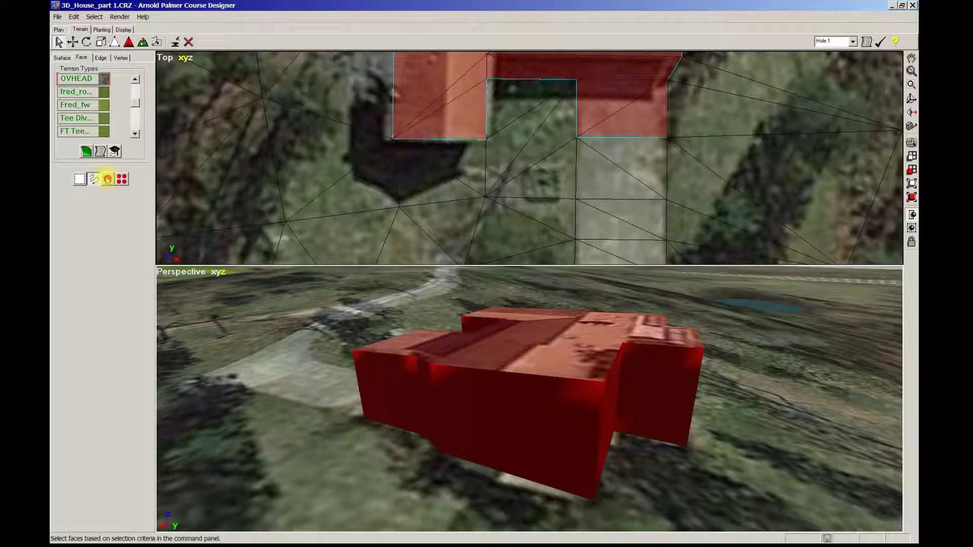
{"action": "left_click", "coordinate": [107, 179]}
{"action": "left_click", "coordinate": [558, 345]}
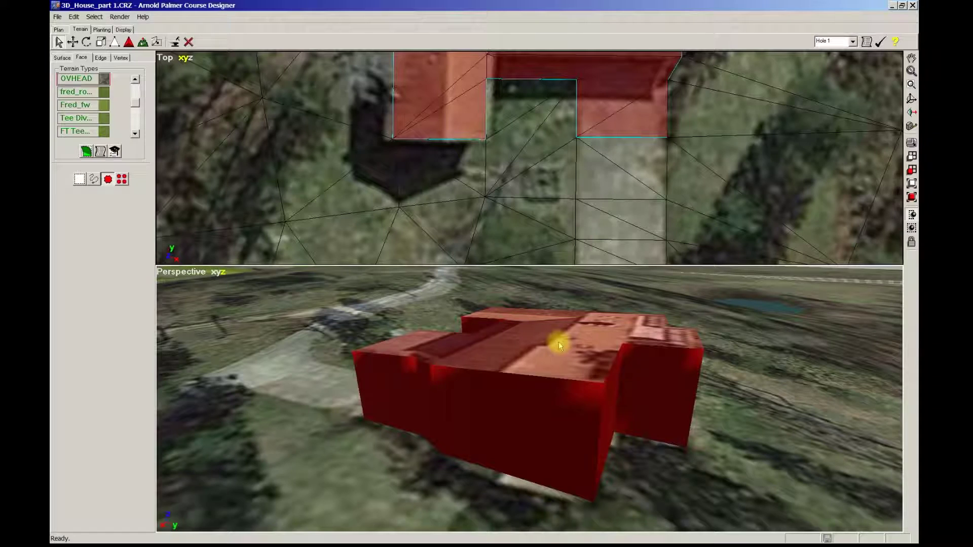
{"action": "left_click", "coordinate": [562, 412]}
{"action": "left_click", "coordinate": [602, 417]}
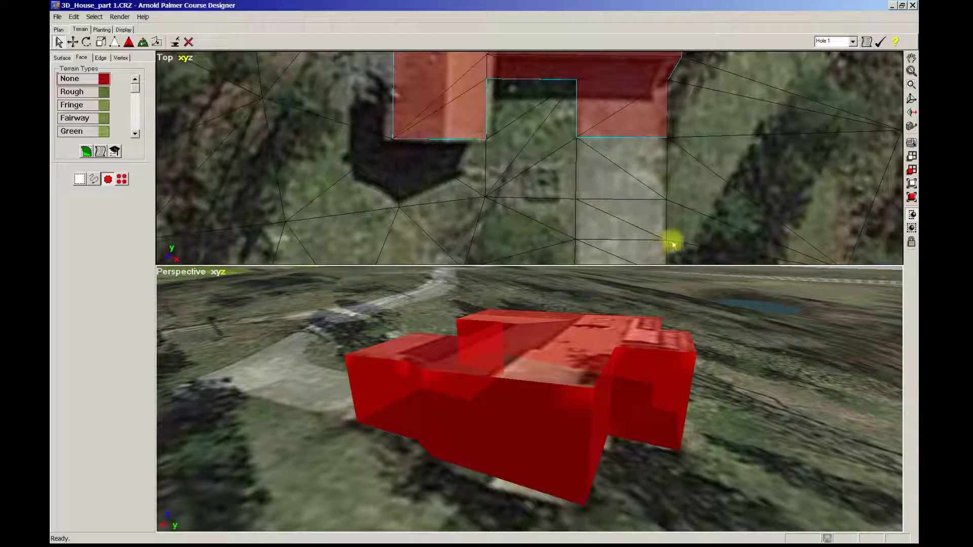
Maximize the Perspective viewport and orbit to see the house against the horizon.
{"action": "left_click", "coordinate": [686, 236]}
{"action": "right_click", "coordinate": [672, 342]}
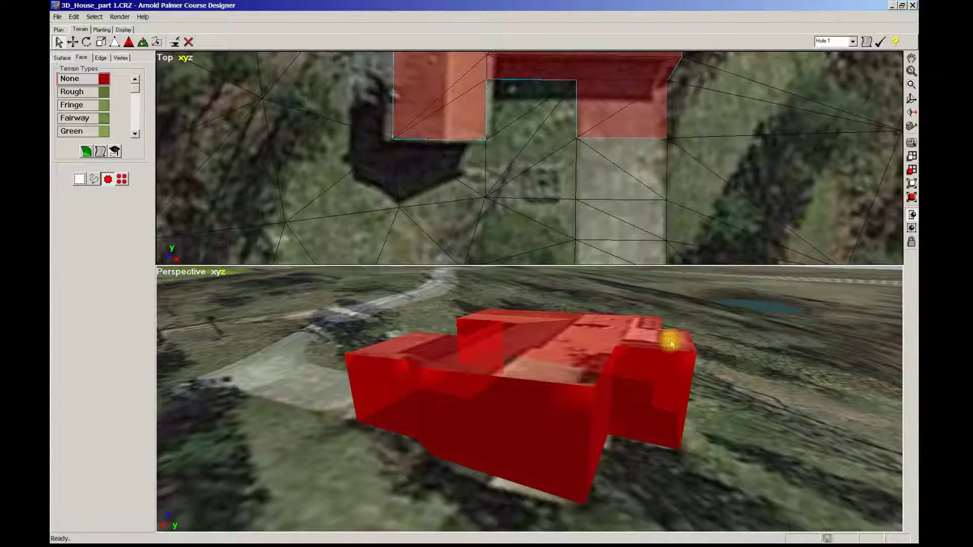
{"action": "key", "text": "w"}
{"action": "left_click_drag", "start_coordinate": [695, 330], "coordinate": [210, 108]}
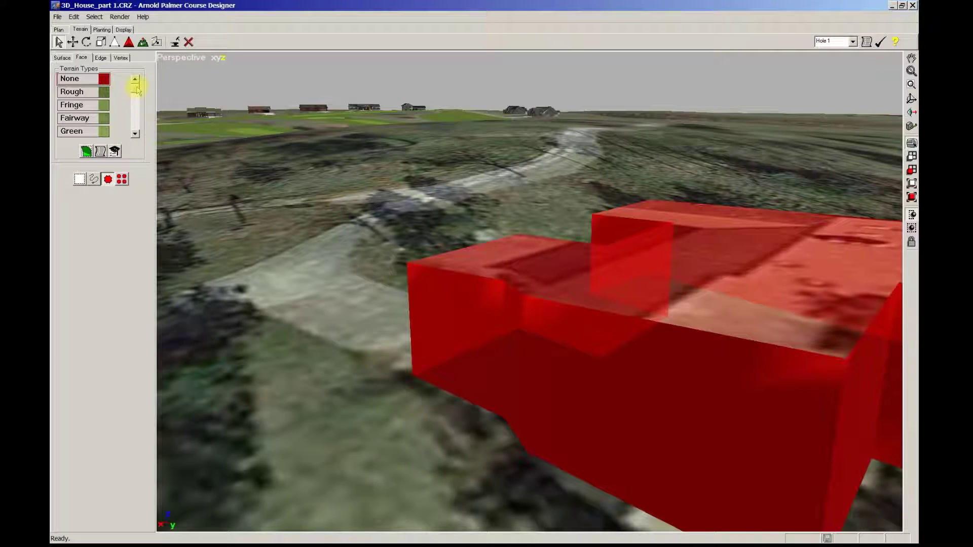
Apply the cement terrain type to the selected house block faces.
{"action": "left_click", "coordinate": [136, 133]}
{"action": "left_click", "coordinate": [136, 133]}
{"action": "left_click", "coordinate": [136, 133]}
{"action": "left_click", "coordinate": [136, 133]}
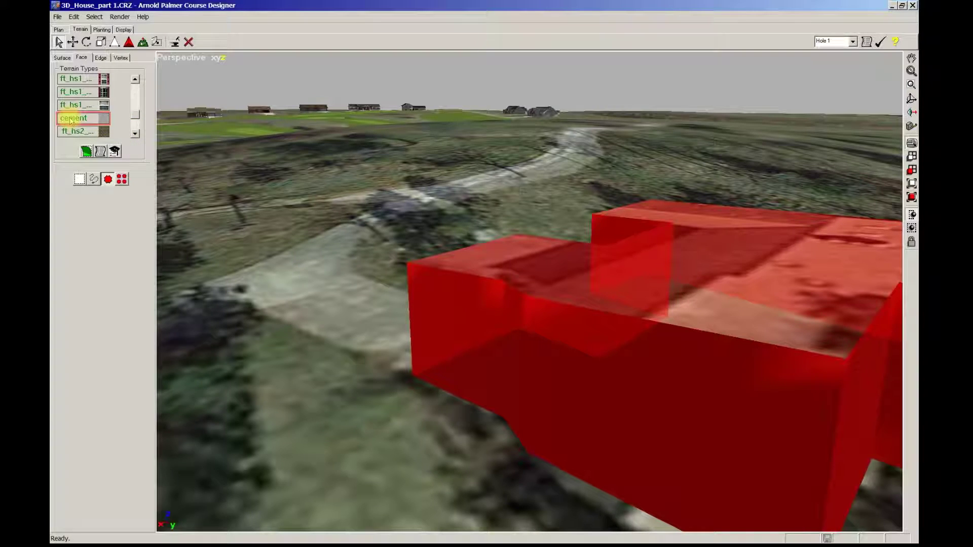
{"action": "left_click", "coordinate": [87, 153]}
{"action": "right_click_drag", "start_coordinate": [572, 387], "coordinate": [516, 376]}
{"action": "left_click_drag", "start_coordinate": [597, 347], "coordinate": [530, 254]}
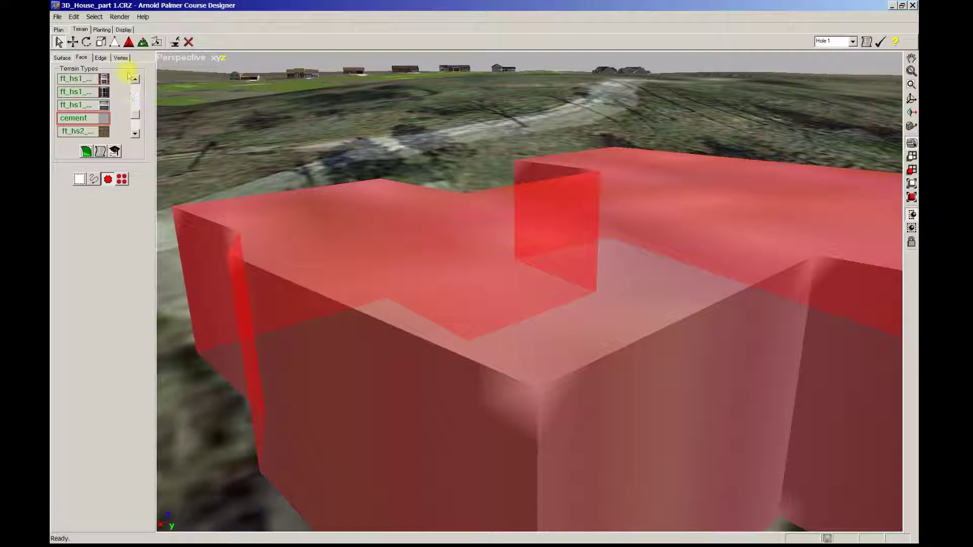
Choose Planar ft_cement_top as the texture mapping for the cement faces.
{"action": "left_click", "coordinate": [156, 42]}
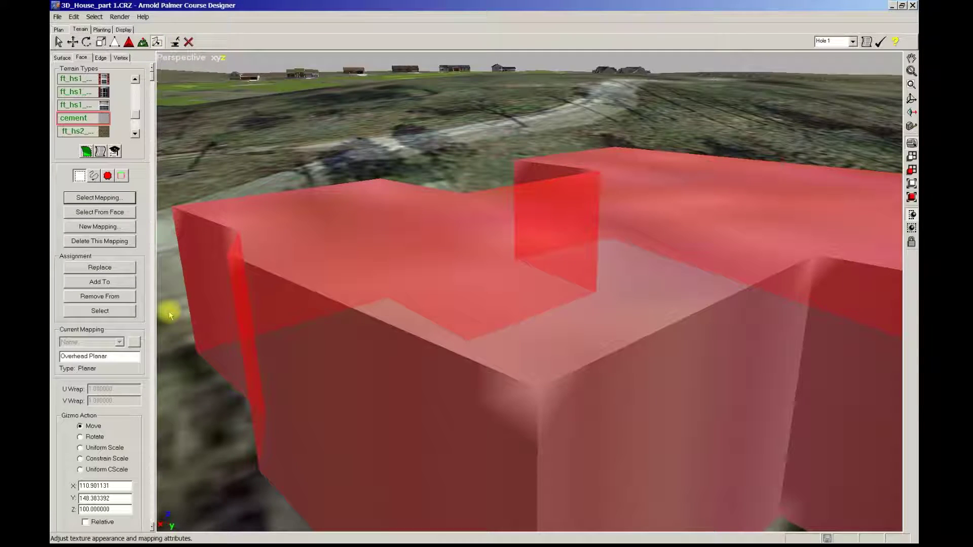
{"action": "left_click", "coordinate": [124, 201]}
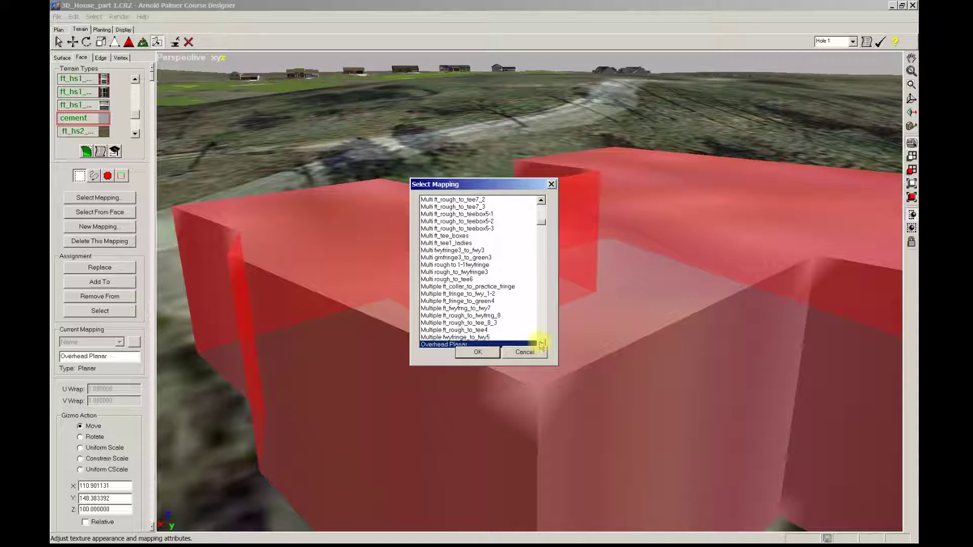
{"action": "left_click_drag", "start_coordinate": [542, 345], "coordinate": [542, 346]}
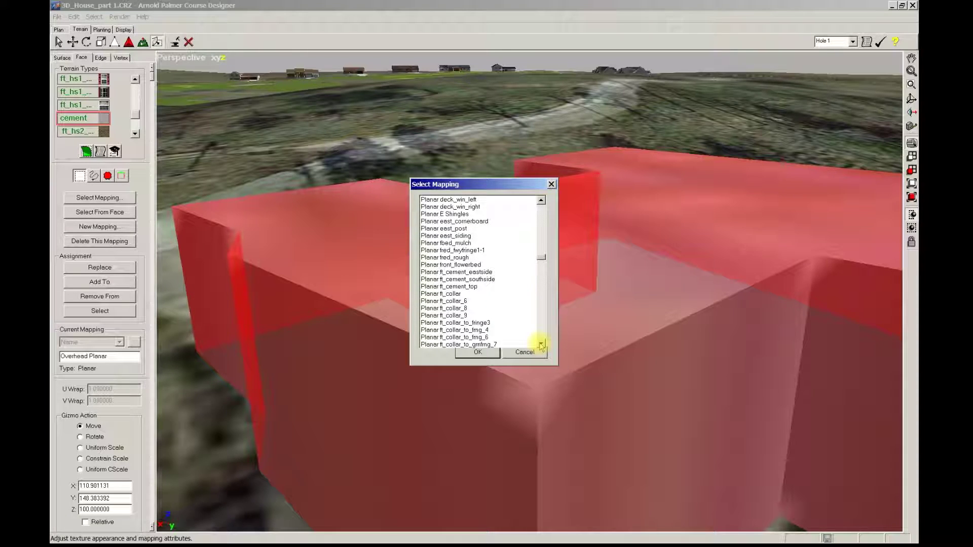
{"action": "left_click", "coordinate": [458, 287]}
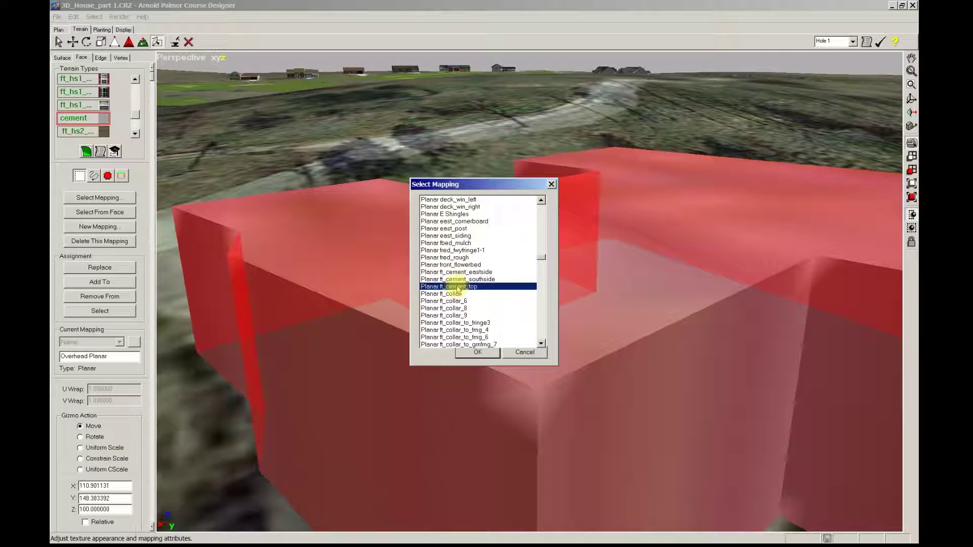
{"action": "left_click", "coordinate": [476, 353]}
Zoom in and pan across the house to inspect the cement top mapping.
{"action": "scroll", "coordinate": [471, 345], "scroll_direction": "up", "scroll_amount": 1}
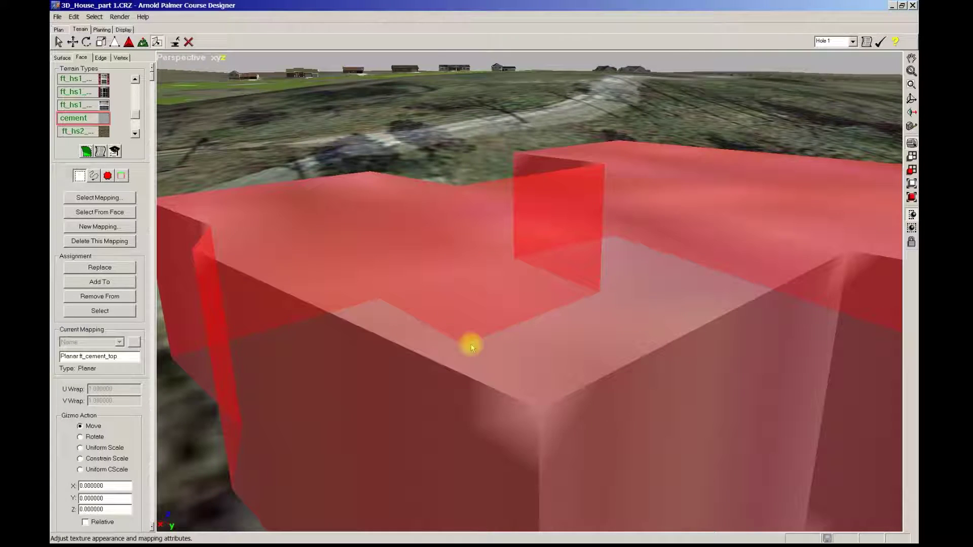
{"action": "middle_click_drag", "start_coordinate": [470, 345], "coordinate": [466, 346]}
{"action": "scroll", "coordinate": [467, 348], "scroll_direction": "up", "scroll_amount": 1}
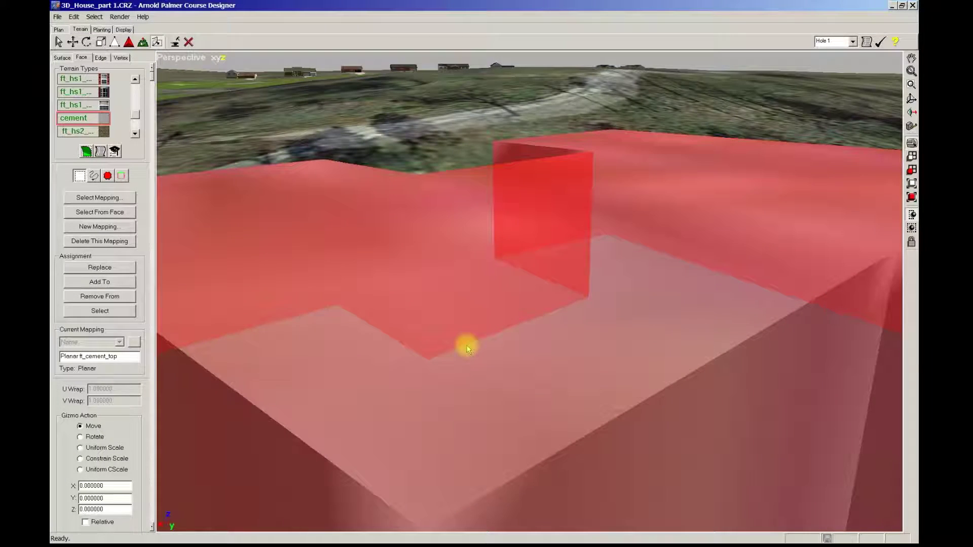
{"action": "scroll", "coordinate": [465, 345], "scroll_direction": "up", "scroll_amount": 1}
{"action": "scroll", "coordinate": [446, 357], "scroll_direction": "up", "scroll_amount": 3}
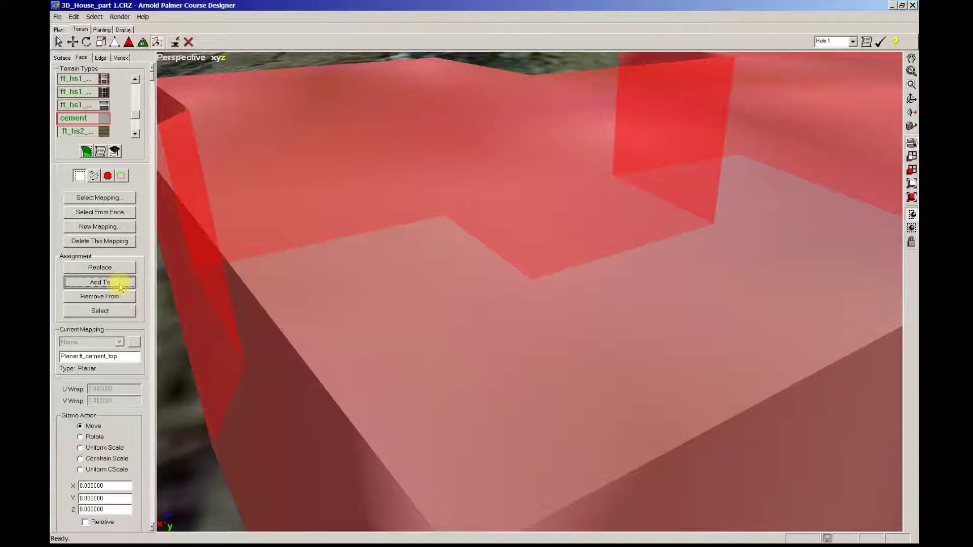
{"action": "scroll", "coordinate": [454, 388], "scroll_direction": "up", "scroll_amount": 2}
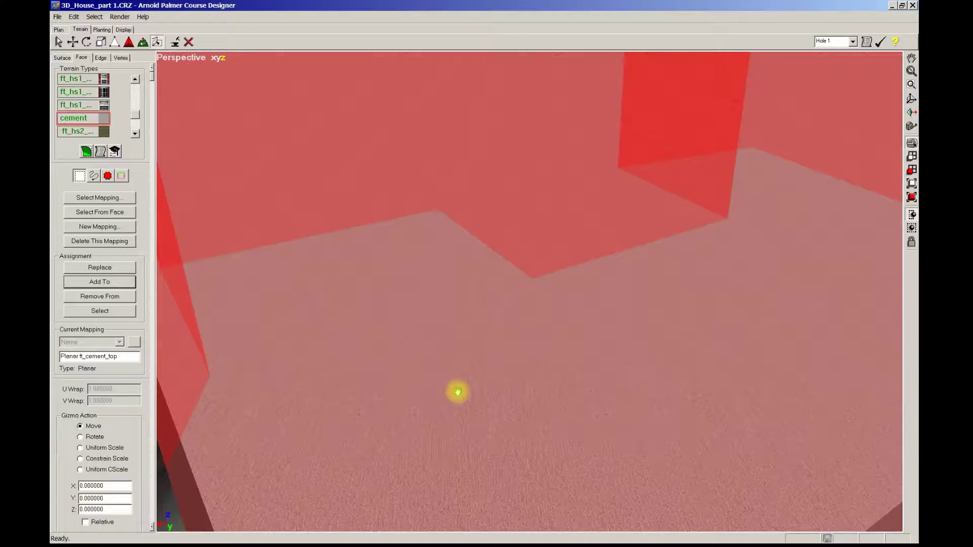
{"action": "middle_click_drag", "start_coordinate": [458, 392], "coordinate": [444, 397]}
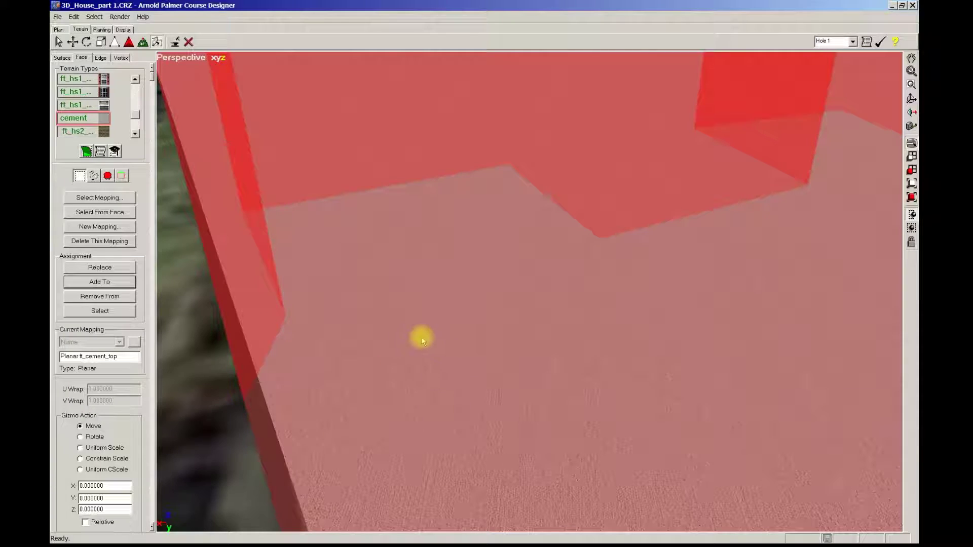
{"action": "scroll", "coordinate": [449, 339], "scroll_direction": "down", "scroll_amount": 1}
{"action": "mouse_move", "coordinate": [449, 338]}
{"action": "middle_mouse_down"}
{"action": "mouse_move", "coordinate": [491, 330]}
{"action": "mouse_move", "coordinate": [514, 355]}
{"action": "mouse_move", "coordinate": [503, 348]}
{"action": "mouse_move", "coordinate": [525, 349]}
{"action": "mouse_move", "coordinate": [527, 337]}
{"action": "middle_mouse_up"}
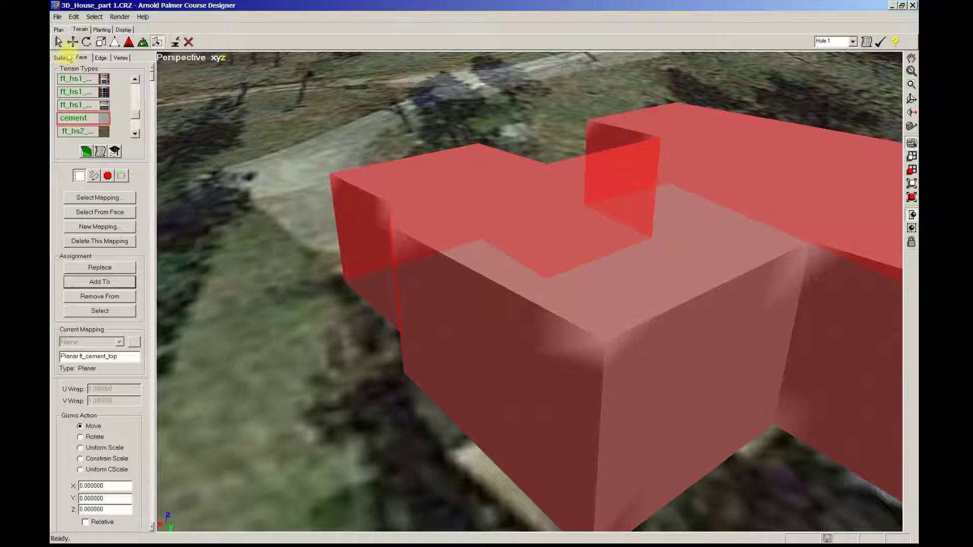
Select the house's corner face, a triangular wall face and the grey strip face.
{"action": "left_click", "coordinate": [73, 42]}
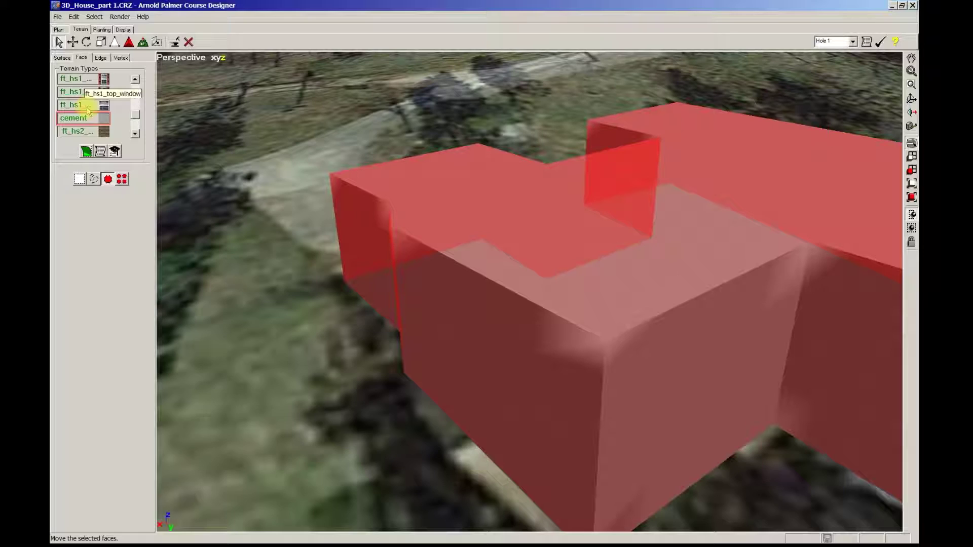
{"action": "left_click", "coordinate": [121, 179]}
{"action": "left_click", "coordinate": [375, 228]}
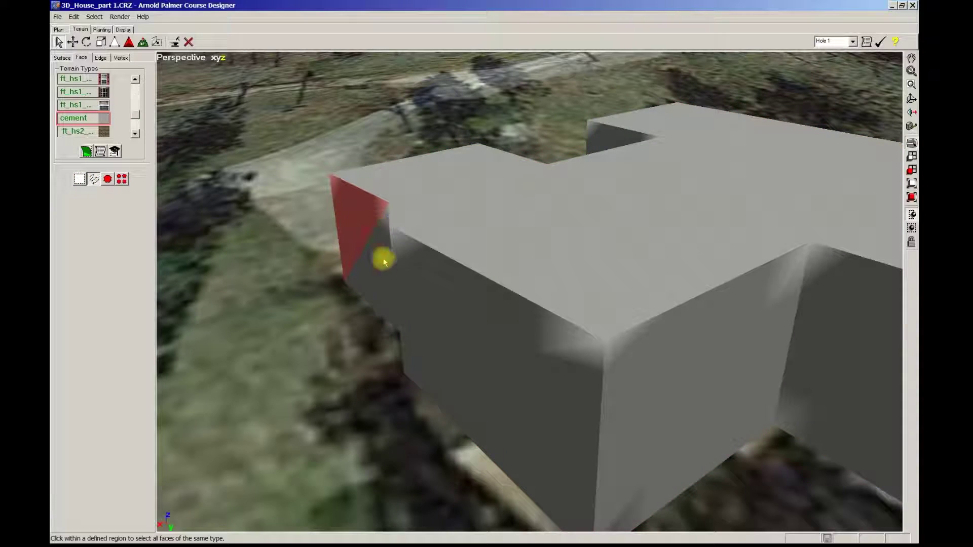
{"action": "left_click", "coordinate": [402, 287], "text": "ctrl"}
{"action": "middle_click_drag", "start_coordinate": [422, 286], "coordinate": [686, 300]}
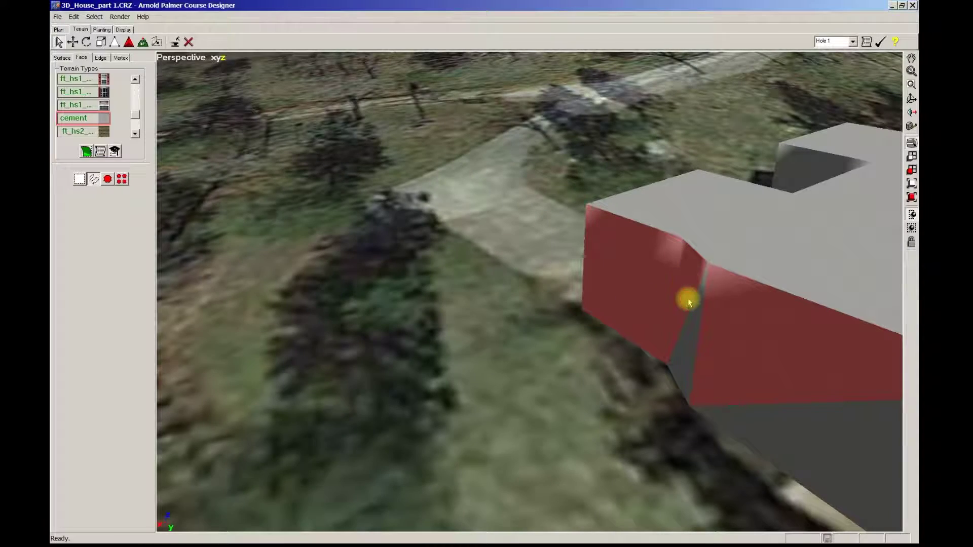
{"action": "left_click", "coordinate": [690, 322]}
{"action": "middle_click_drag", "start_coordinate": [798, 437], "coordinate": [722, 392]}
{"action": "middle_click_drag", "start_coordinate": [717, 267], "coordinate": [697, 274]}
{"action": "middle_click_drag", "start_coordinate": [793, 245], "coordinate": [427, 217]}
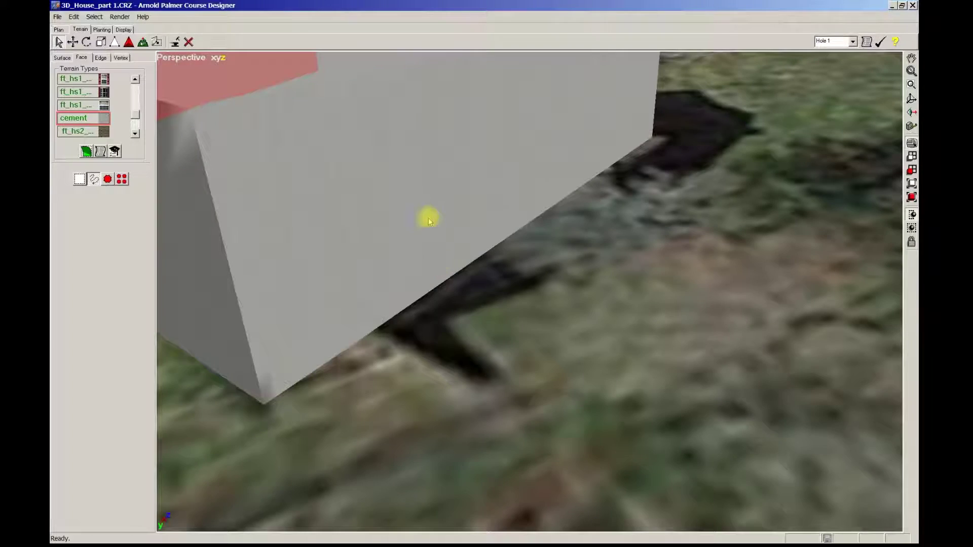
Add four more wall triangles and two other house faces to the selection.
{"action": "left_click", "coordinate": [288, 175]}
{"action": "left_click", "coordinate": [325, 225]}
{"action": "left_click", "coordinate": [461, 152]}
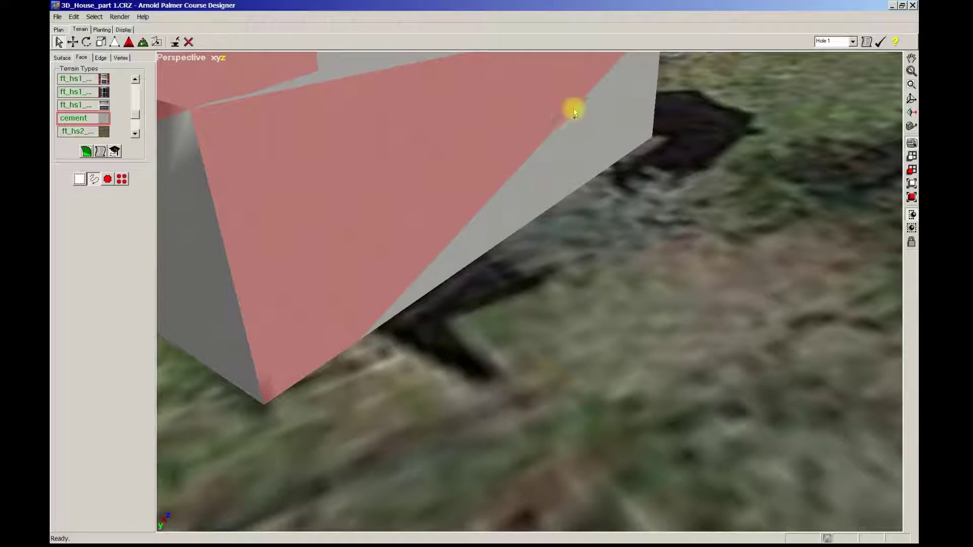
{"action": "left_click", "coordinate": [602, 114]}
{"action": "middle_click_drag", "start_coordinate": [561, 120], "coordinate": [565, 166]}
{"action": "middle_click_drag", "start_coordinate": [603, 199], "coordinate": [568, 89]}
{"action": "left_click", "coordinate": [569, 90]}
{"action": "left_click", "coordinate": [599, 145]}
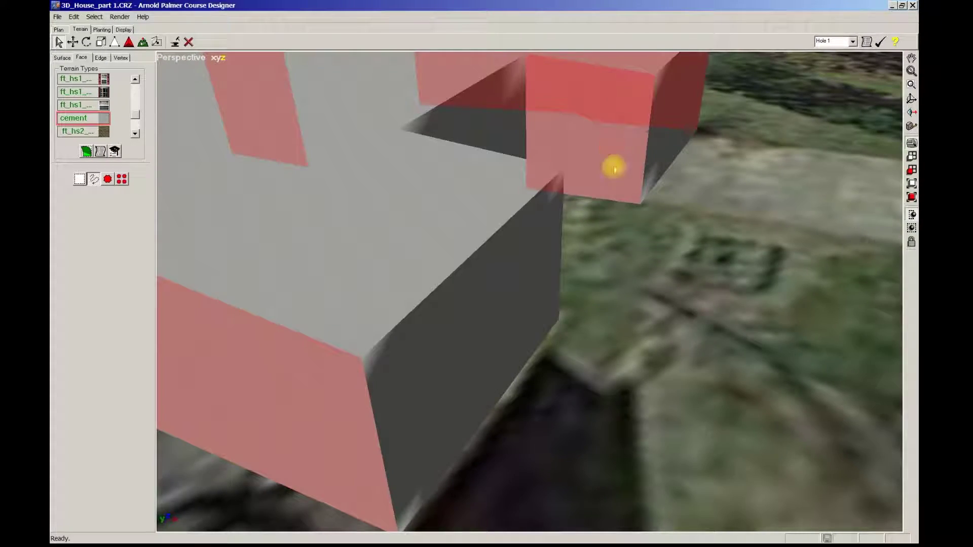
{"action": "middle_click_drag", "start_coordinate": [614, 165], "coordinate": [424, 197]}
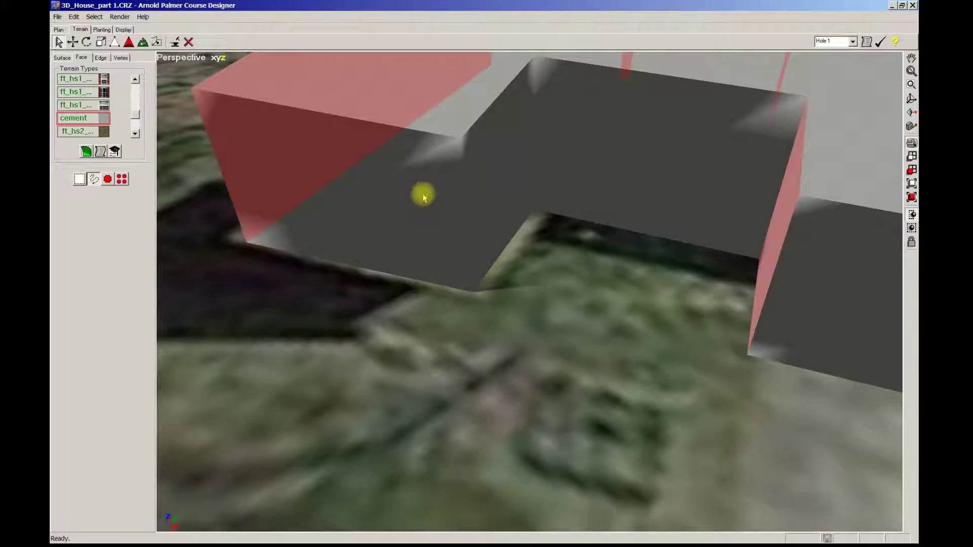
Orbit and zoom the view to face the selected house walls.
{"action": "scroll", "coordinate": [527, 197], "scroll_direction": "down", "scroll_amount": 5}
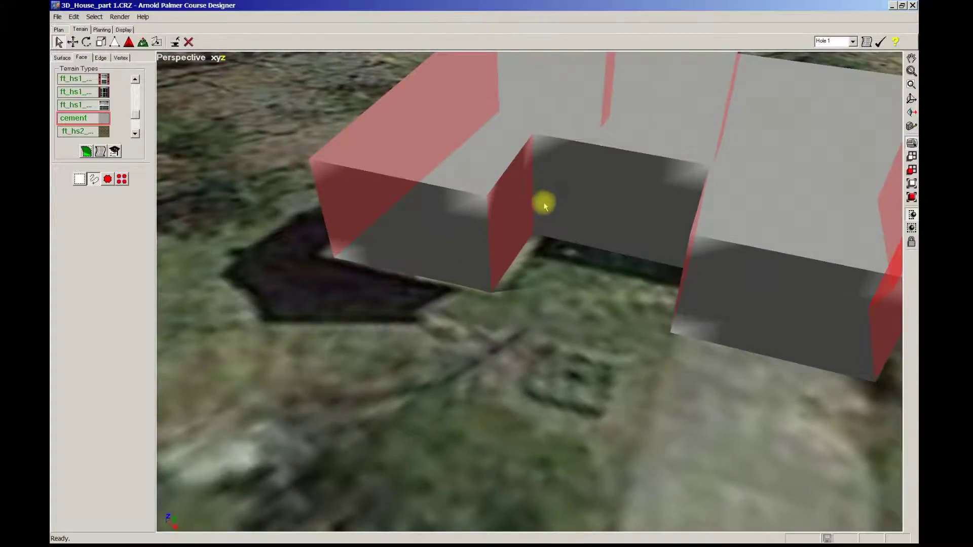
{"action": "middle_click_drag", "start_coordinate": [554, 233], "coordinate": [605, 237], "text": "ctrl"}
{"action": "middle_click_drag", "start_coordinate": [598, 238], "coordinate": [525, 240], "text": "ctrl"}
{"action": "right_click_drag", "start_coordinate": [524, 243], "coordinate": [532, 298]}
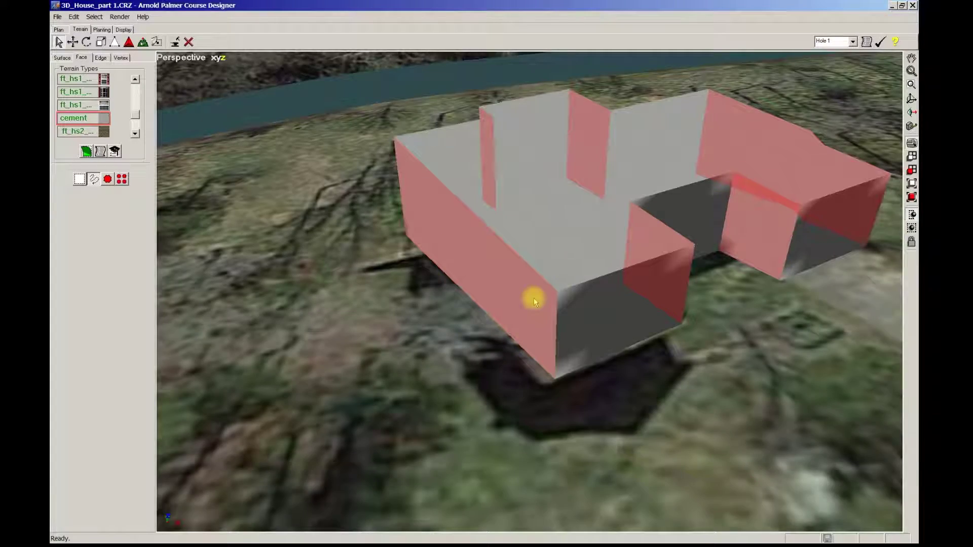
{"action": "scroll", "coordinate": [532, 297], "scroll_direction": "up", "scroll_amount": 3}
{"action": "scroll", "coordinate": [525, 269], "scroll_direction": "up", "scroll_amount": 5}
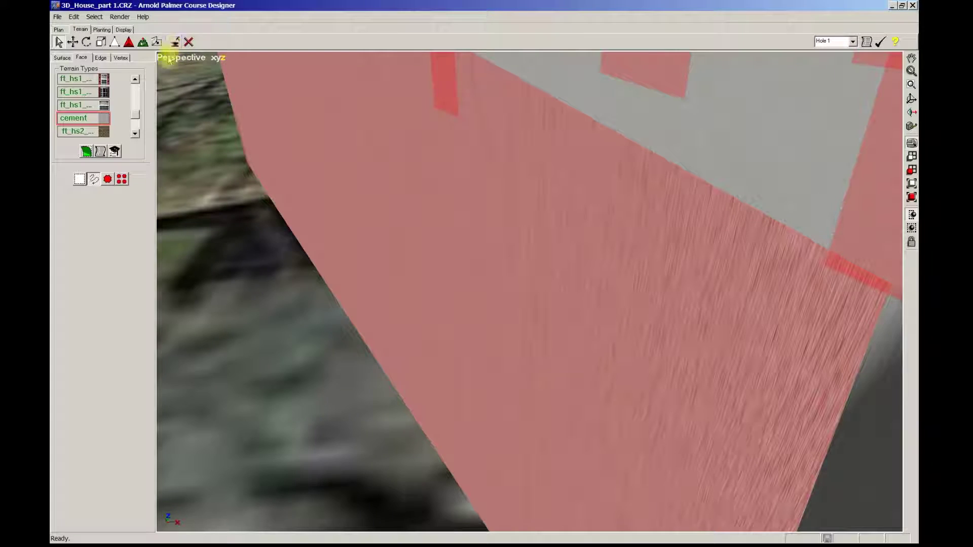
Add the selected walls to the Planar ft_cement_eastside mapping.
{"action": "left_click", "coordinate": [156, 42]}
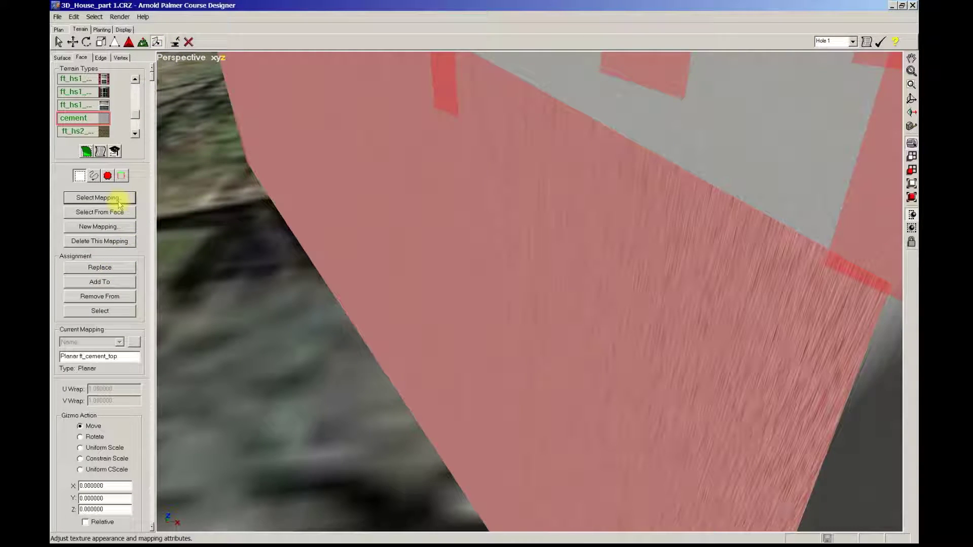
{"action": "left_click", "coordinate": [99, 197]}
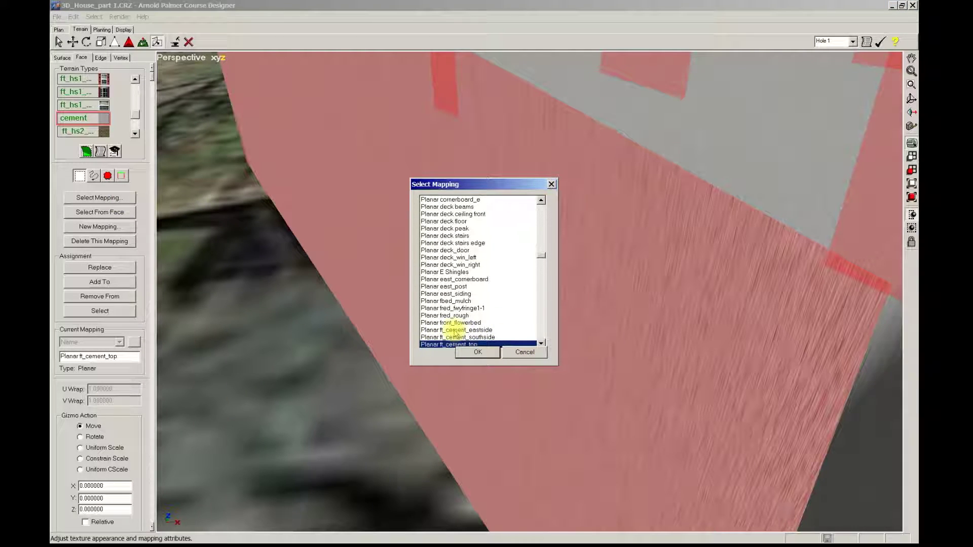
{"action": "left_click", "coordinate": [455, 331]}
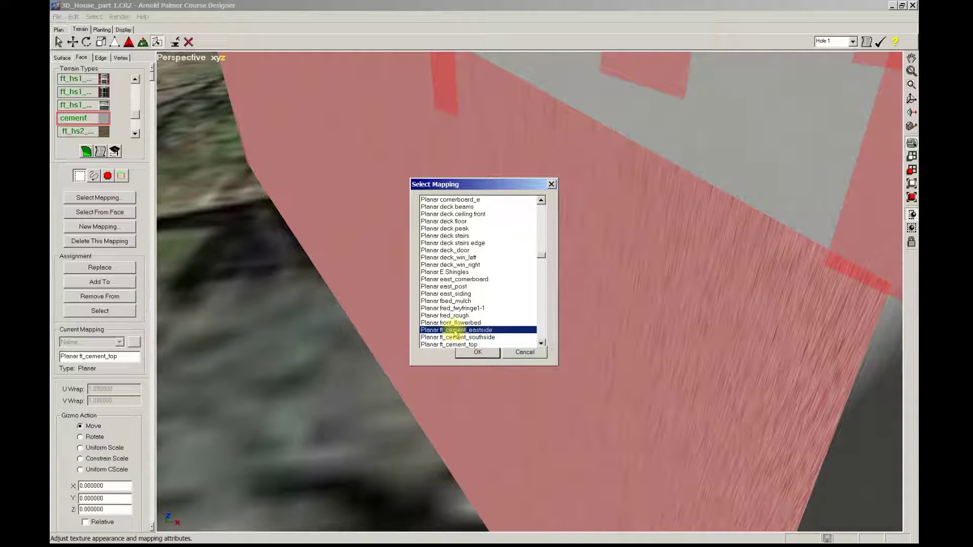
{"action": "left_click", "coordinate": [477, 353]}
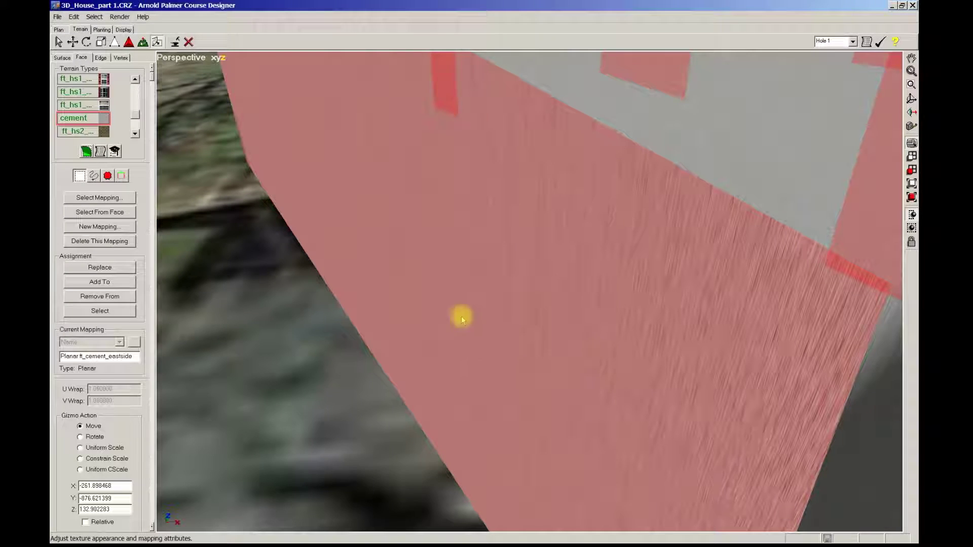
{"action": "left_click", "coordinate": [116, 284]}
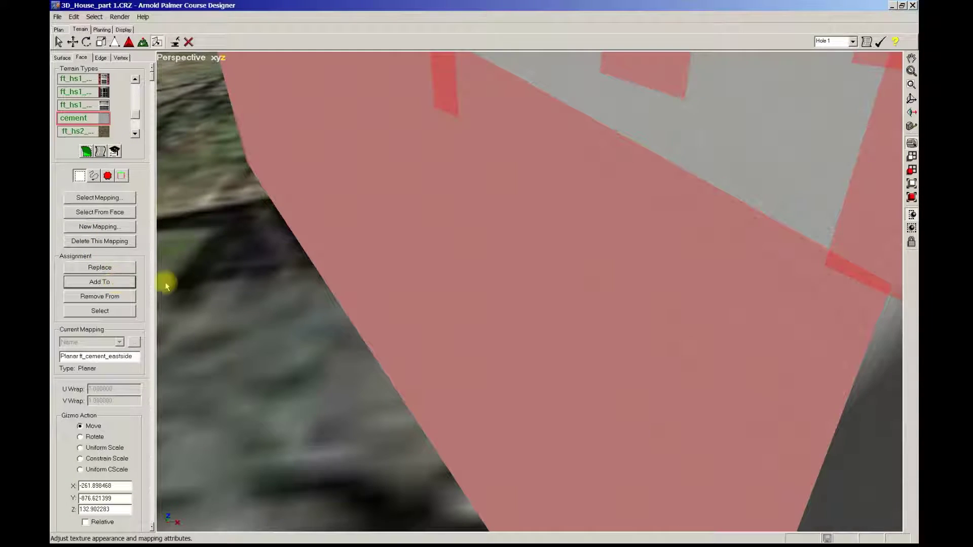
{"action": "scroll", "coordinate": [618, 323], "scroll_direction": "up", "scroll_amount": 2}
{"action": "scroll", "coordinate": [613, 310], "scroll_direction": "down", "scroll_amount": 1}
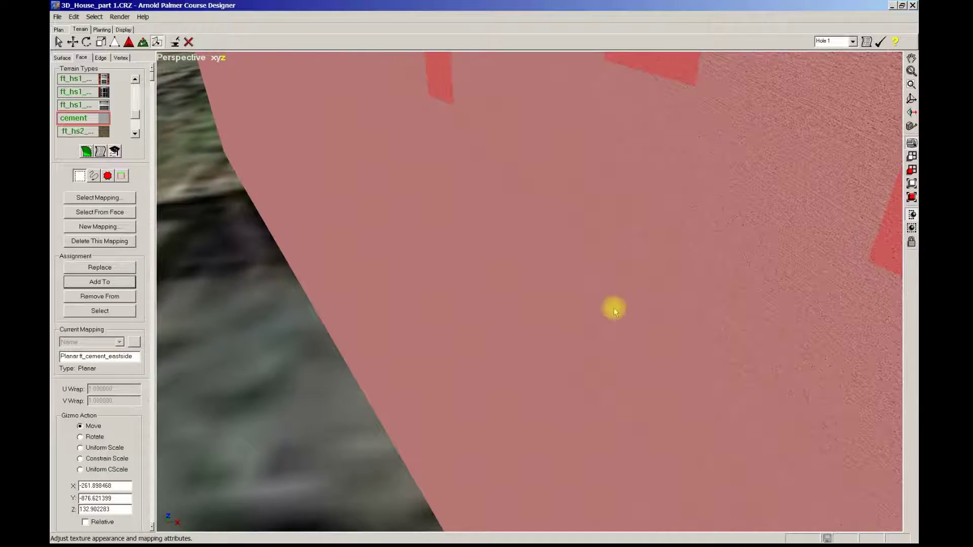
{"action": "middle_click_drag", "start_coordinate": [612, 308], "coordinate": [417, 271]}
{"action": "scroll", "coordinate": [603, 310], "scroll_direction": "down", "scroll_amount": 2}
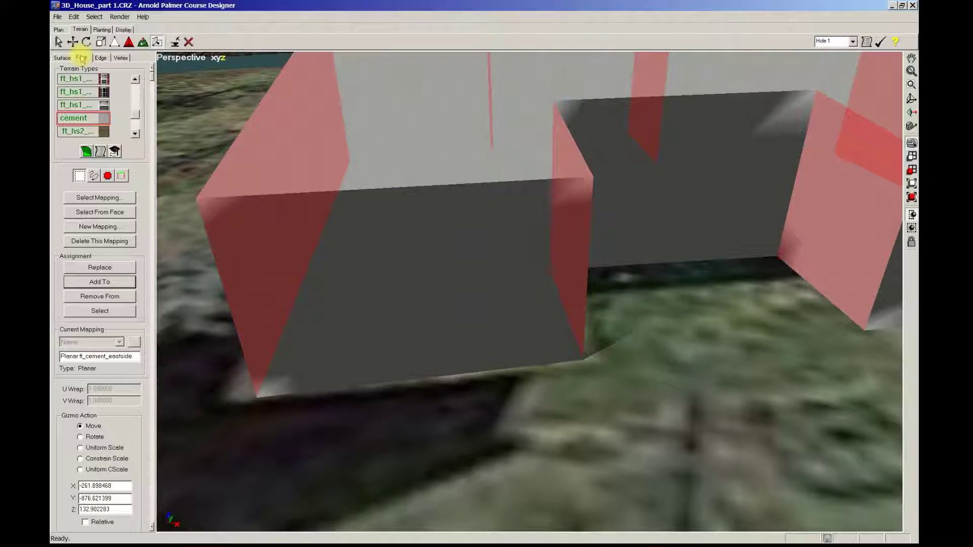
Switch to Plan and back to Terrain, then select the front wall triangles.
{"action": "left_click", "coordinate": [60, 30]}
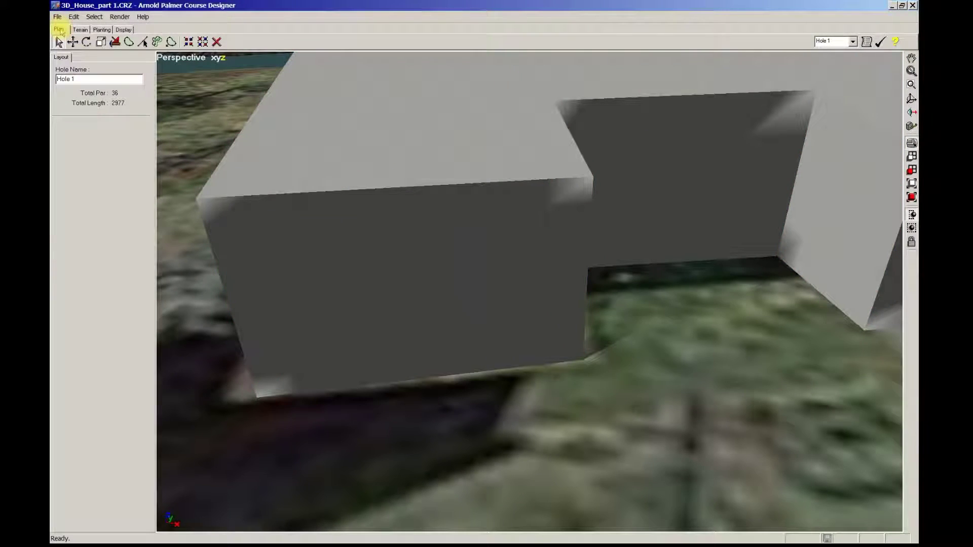
{"action": "left_click", "coordinate": [80, 30]}
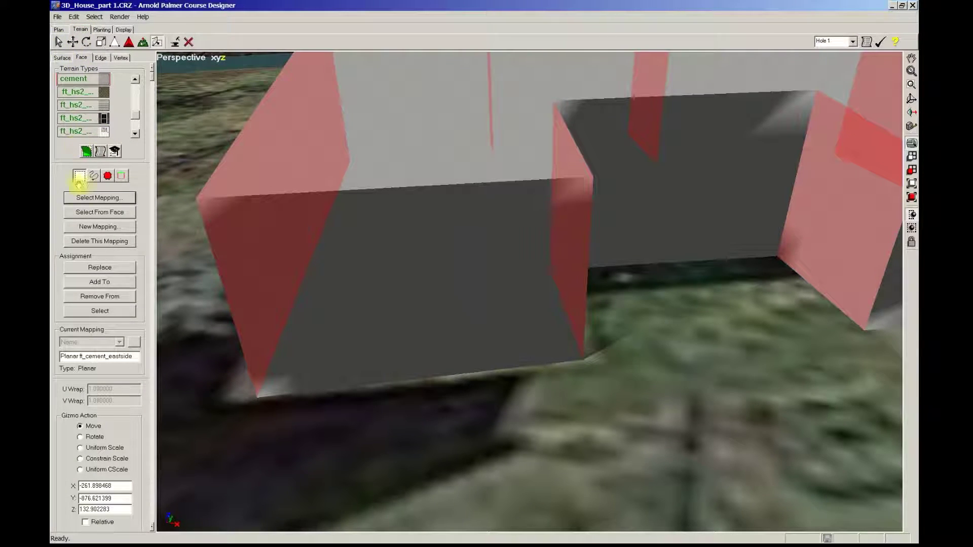
{"action": "left_click", "coordinate": [378, 300]}
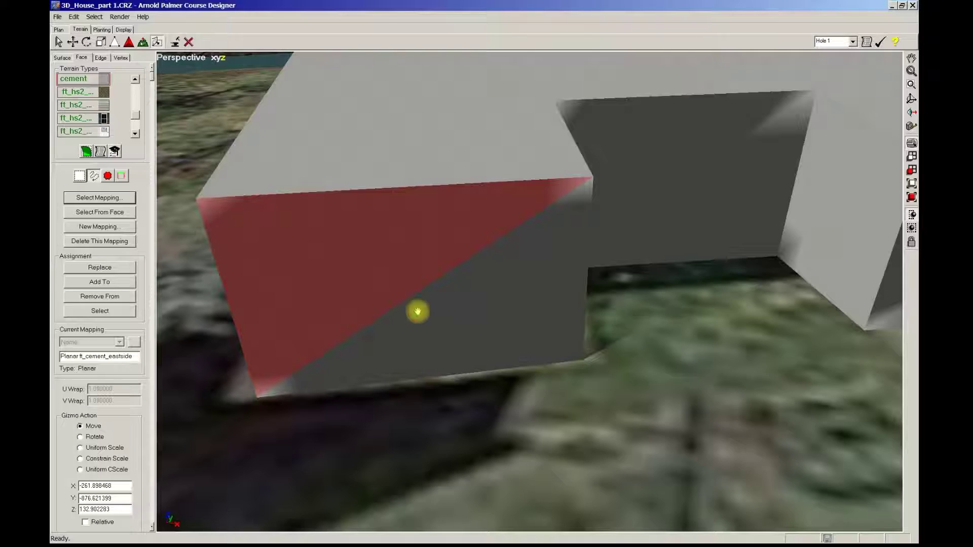
{"action": "left_click", "coordinate": [465, 328], "text": "ctrl"}
{"action": "mouse_move", "coordinate": [498, 325]}
{"action": "middle_mouse_down"}
{"action": "mouse_move", "coordinate": [441, 322]}
{"action": "mouse_move", "coordinate": [374, 211]}
{"action": "middle_mouse_up"}
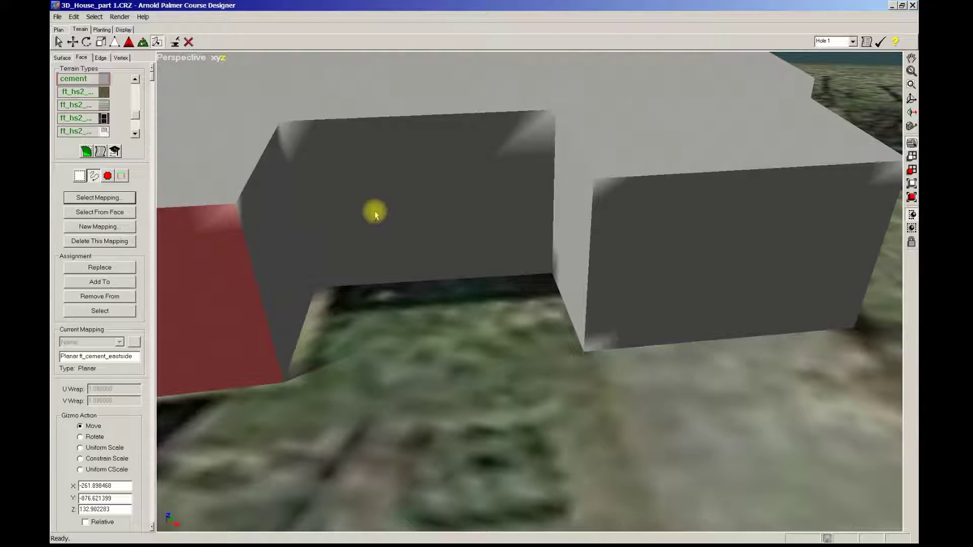
{"action": "left_click", "coordinate": [635, 256], "text": "ctrl"}
{"action": "left_click", "coordinate": [800, 276], "text": "ctrl"}
{"action": "mouse_move", "coordinate": [773, 271]}
{"action": "middle_mouse_down"}
{"action": "mouse_move", "coordinate": [597, 282]}
{"action": "mouse_move", "coordinate": [596, 253]}
{"action": "mouse_move", "coordinate": [469, 297]}
{"action": "mouse_move", "coordinate": [556, 299]}
{"action": "mouse_move", "coordinate": [290, 299]}
{"action": "mouse_move", "coordinate": [343, 311]}
{"action": "middle_mouse_up"}
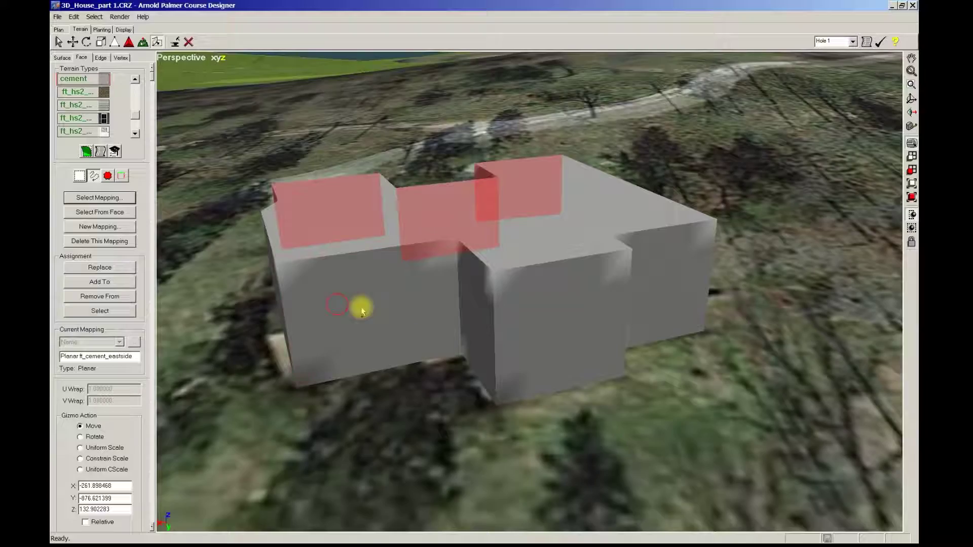
Add the front-left, middle and right-hand front walls to the selection.
{"action": "left_click", "coordinate": [404, 324]}
{"action": "left_click", "coordinate": [531, 344]}
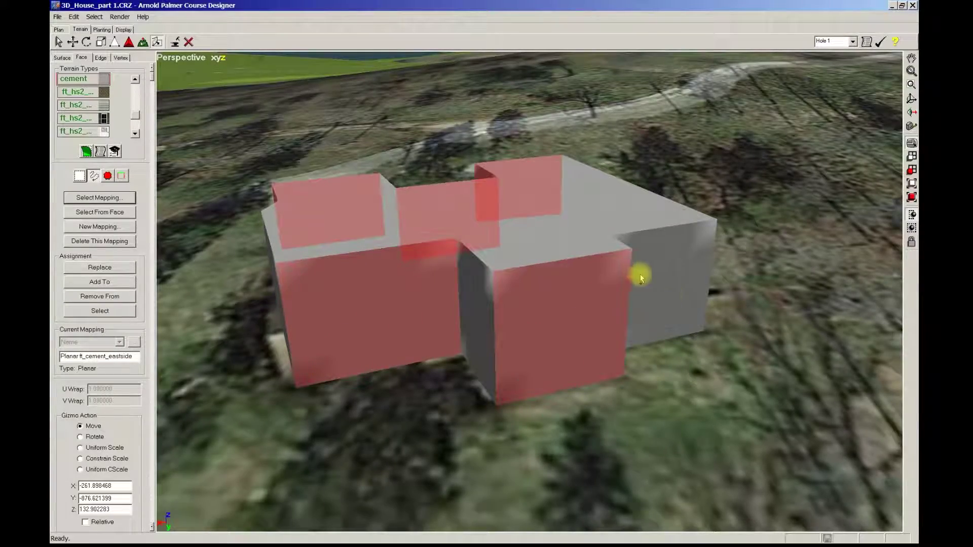
{"action": "left_click", "coordinate": [626, 313]}
{"action": "mouse_move", "coordinate": [626, 313]}
{"action": "middle_mouse_down"}
{"action": "mouse_move", "coordinate": [604, 330]}
{"action": "mouse_move", "coordinate": [625, 343]}
{"action": "middle_mouse_up"}
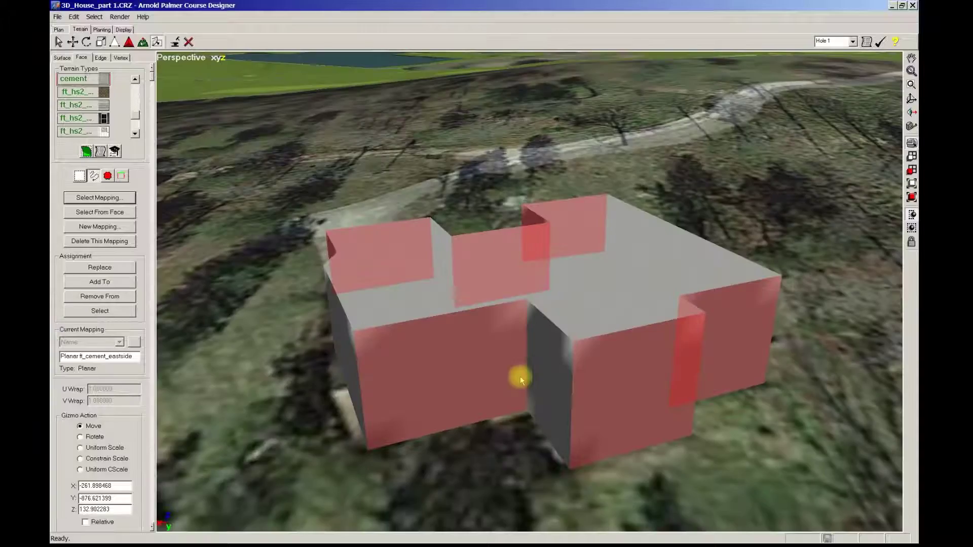
{"action": "scroll", "coordinate": [520, 377], "scroll_direction": "up", "scroll_amount": 1}
{"action": "mouse_move", "coordinate": [519, 378]}
{"action": "middle_mouse_down"}
{"action": "mouse_move", "coordinate": [510, 380]}
{"action": "mouse_move", "coordinate": [554, 374]}
{"action": "middle_mouse_up"}
{"action": "scroll", "coordinate": [589, 393], "scroll_direction": "up", "scroll_amount": 5}
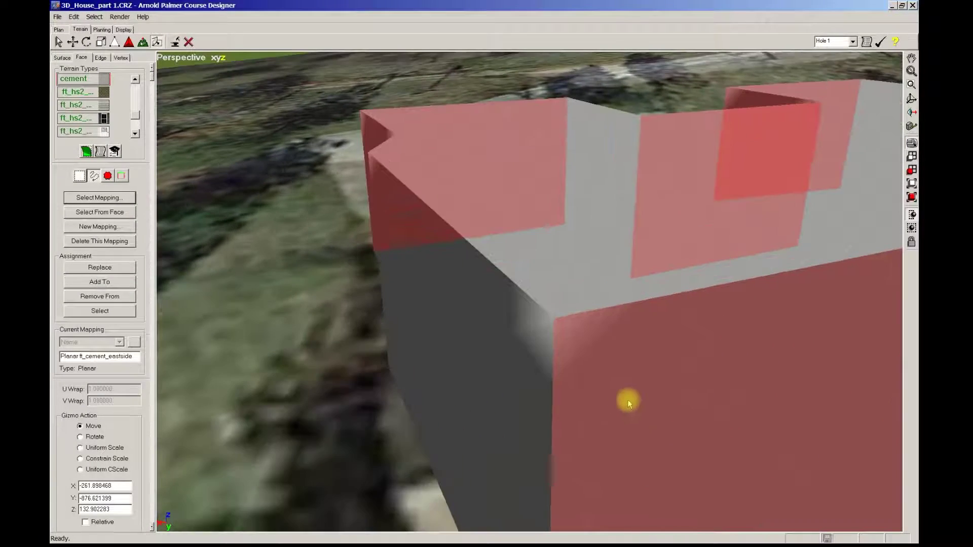
{"action": "mouse_move", "coordinate": [627, 400]}
{"action": "middle_mouse_down"}
{"action": "mouse_move", "coordinate": [617, 382]}
{"action": "mouse_move", "coordinate": [579, 371]}
{"action": "middle_mouse_up"}
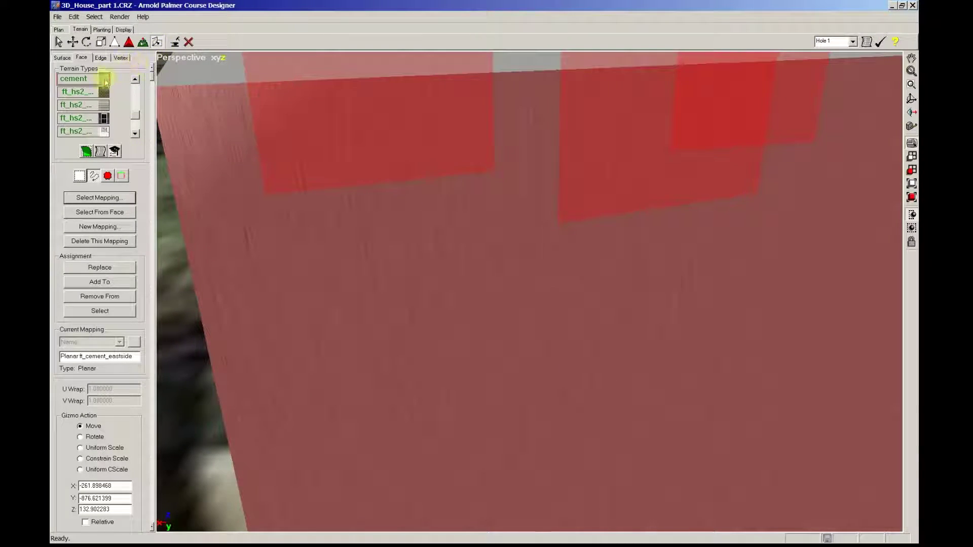
Add the selected front walls to the Planar ft_cement_southside mapping.
{"action": "left_click", "coordinate": [110, 201]}
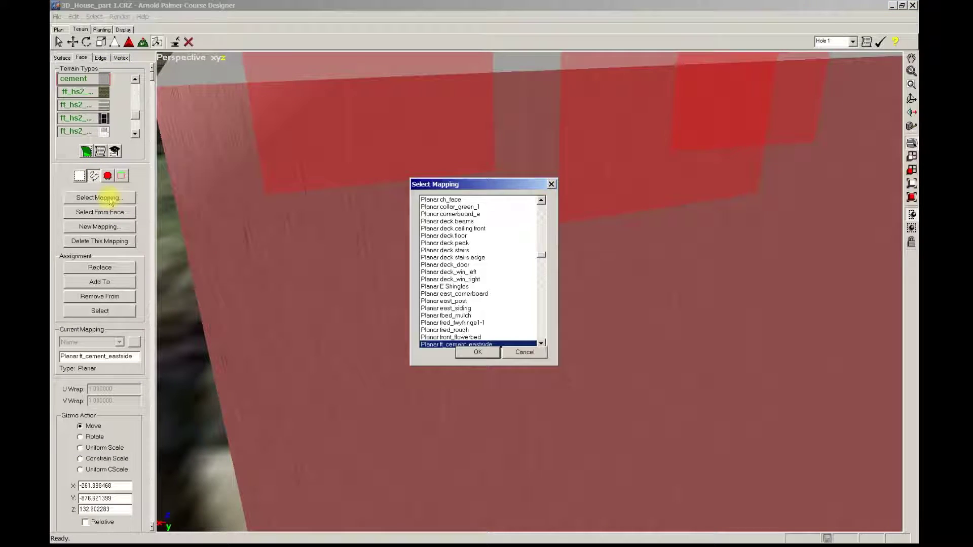
{"action": "left_click", "coordinate": [541, 344]}
{"action": "left_click", "coordinate": [489, 345]}
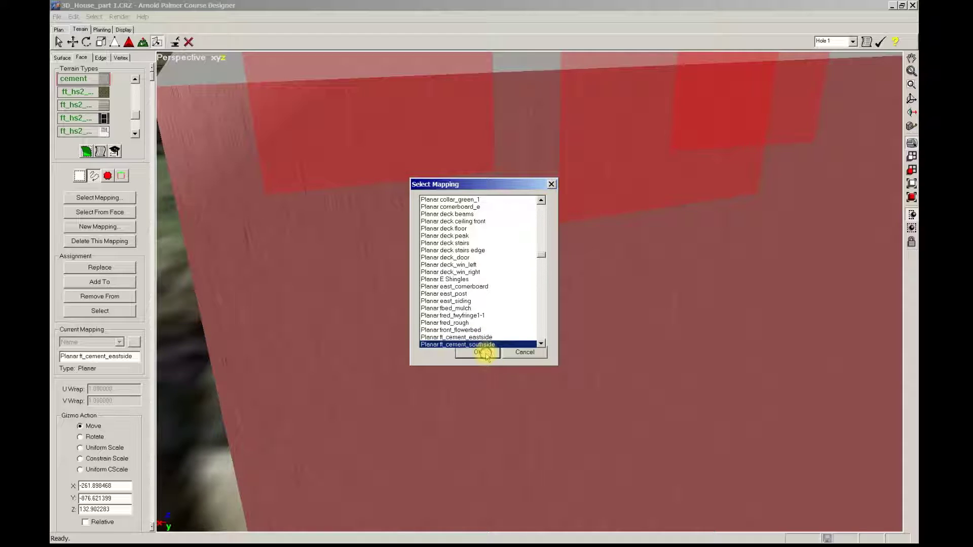
{"action": "left_click", "coordinate": [478, 353]}
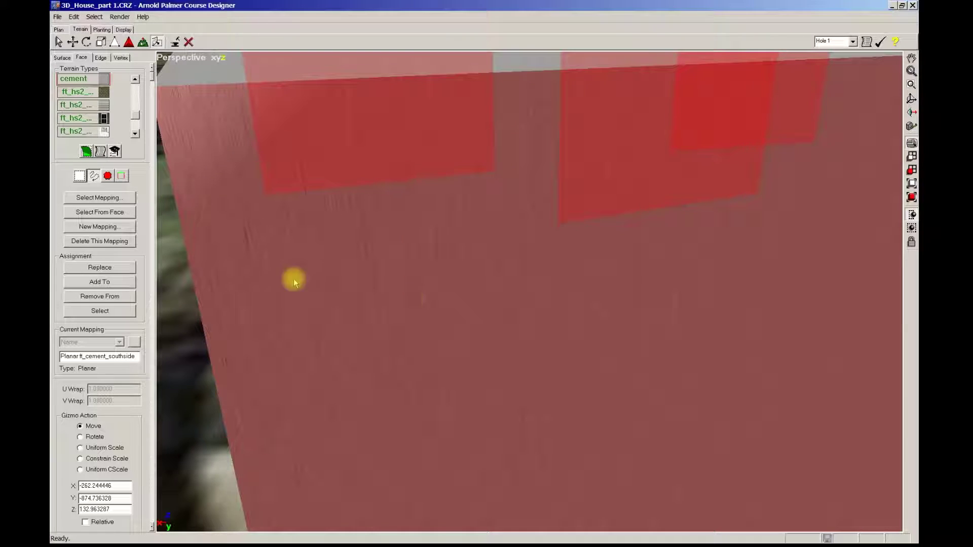
{"action": "left_click", "coordinate": [114, 284]}
{"action": "mouse_move", "coordinate": [254, 233]}
{"action": "middle_mouse_down"}
{"action": "mouse_move", "coordinate": [560, 334]}
{"action": "mouse_move", "coordinate": [629, 343]}
{"action": "mouse_move", "coordinate": [611, 333]}
{"action": "middle_mouse_up"}
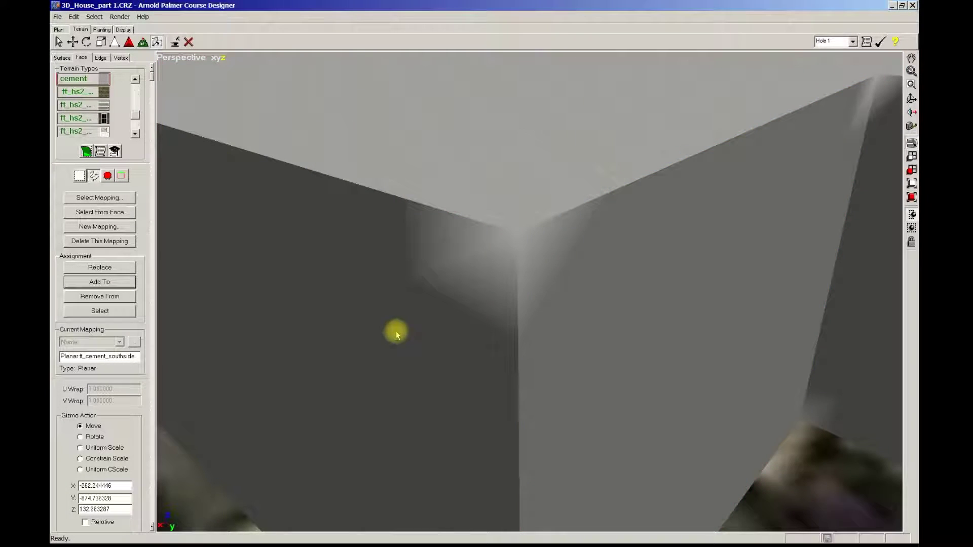
Zoom out and orbit until the whole textured house block shows with the pond behind.
{"action": "middle_click_drag", "start_coordinate": [507, 204], "coordinate": [491, 196]}
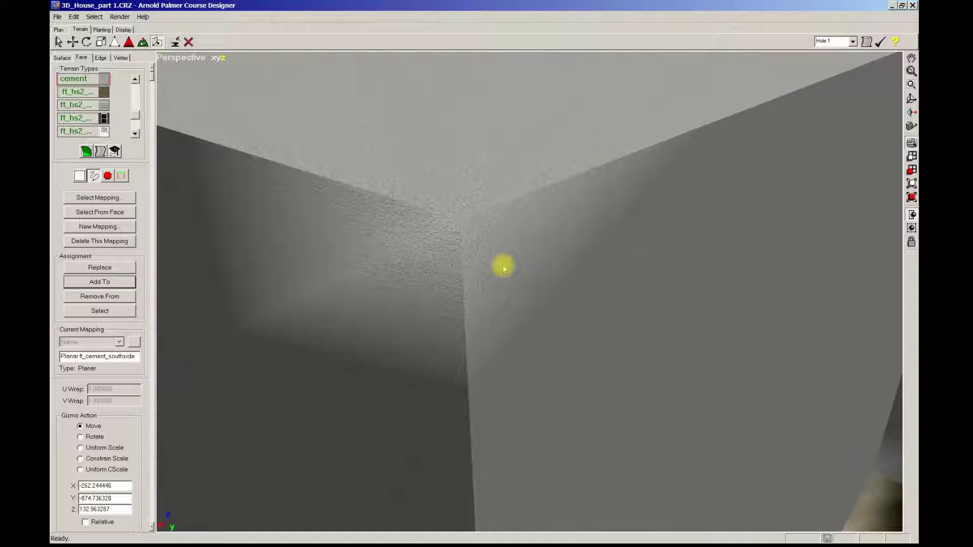
{"action": "scroll", "coordinate": [398, 222], "scroll_direction": "down", "scroll_amount": 1}
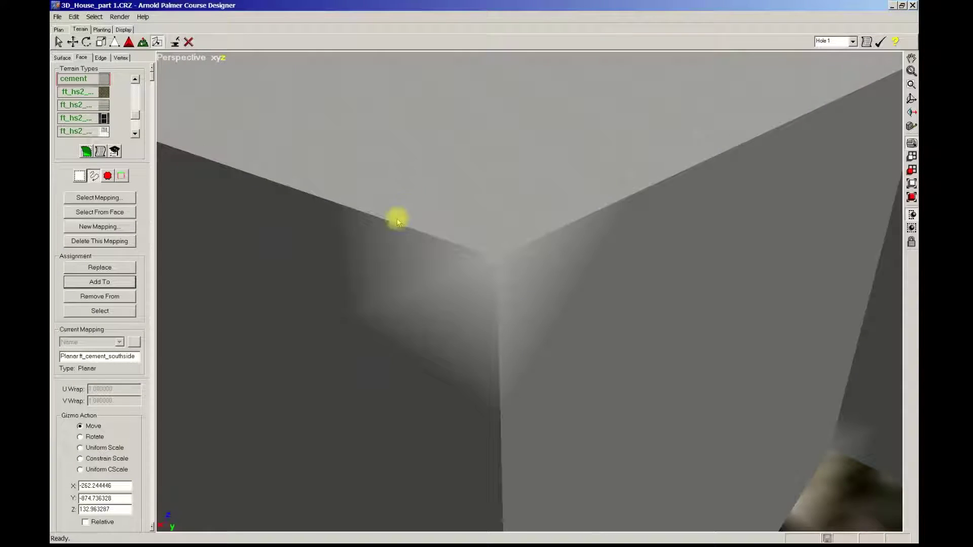
{"action": "scroll", "coordinate": [397, 220], "scroll_direction": "down", "scroll_amount": 1}
{"action": "middle_click_drag", "start_coordinate": [393, 233], "coordinate": [397, 243]}
{"action": "scroll", "coordinate": [400, 247], "scroll_direction": "down", "scroll_amount": 5}
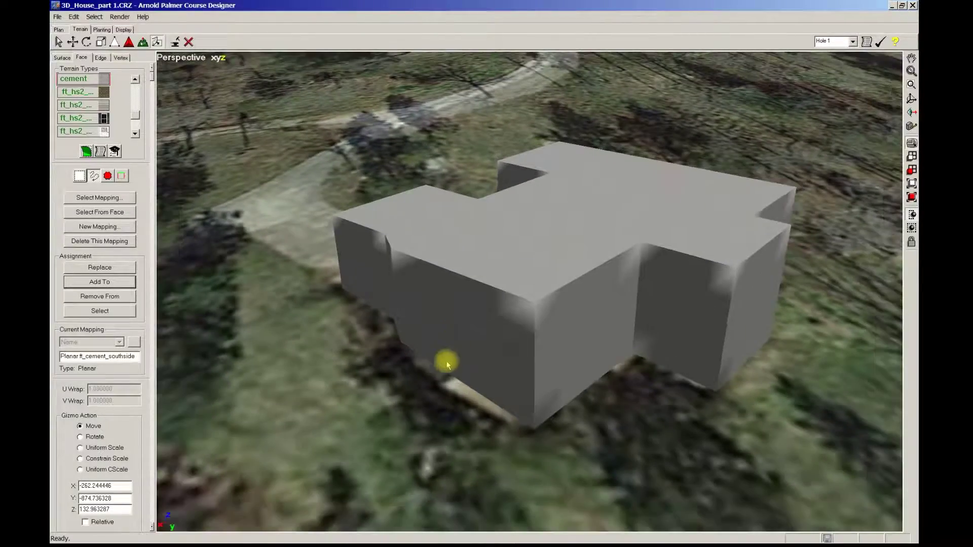
{"action": "middle_click_drag", "start_coordinate": [499, 363], "coordinate": [521, 365]}
{"action": "middle_click_drag", "start_coordinate": [599, 329], "coordinate": [631, 322]}
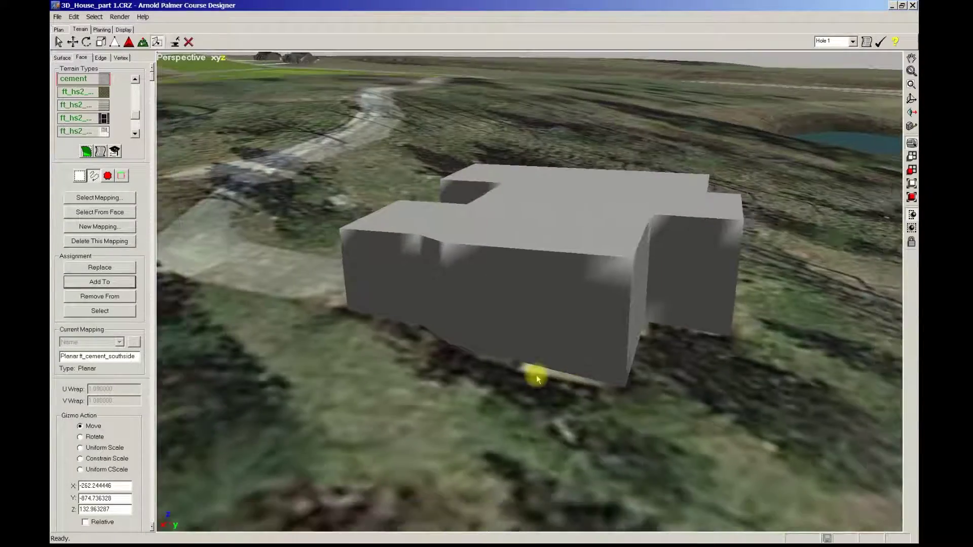
{"action": "middle_click_drag", "start_coordinate": [536, 376], "coordinate": [559, 255]}
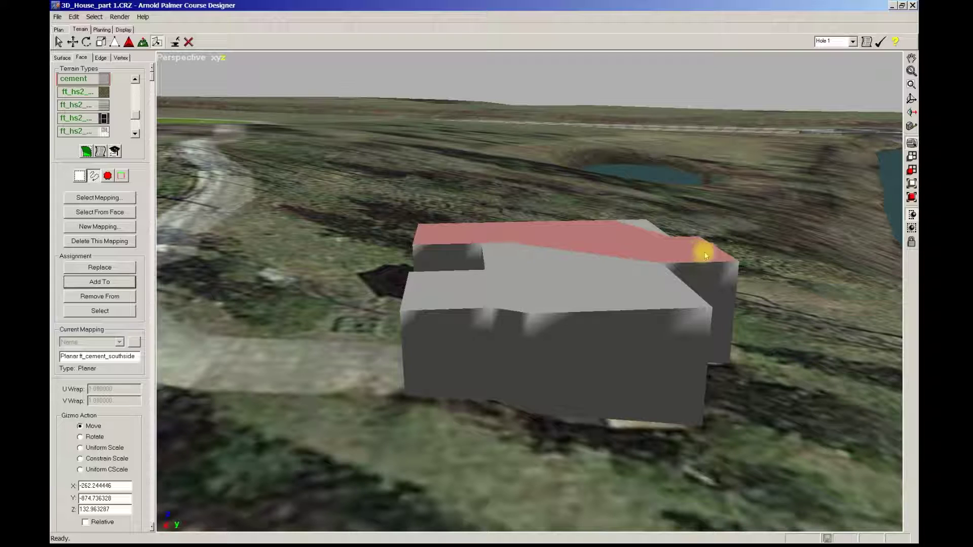
Select the house's three top faces and drag them down into a low slab.
{"action": "left_click", "coordinate": [652, 298]}
{"action": "left_click", "coordinate": [499, 297]}
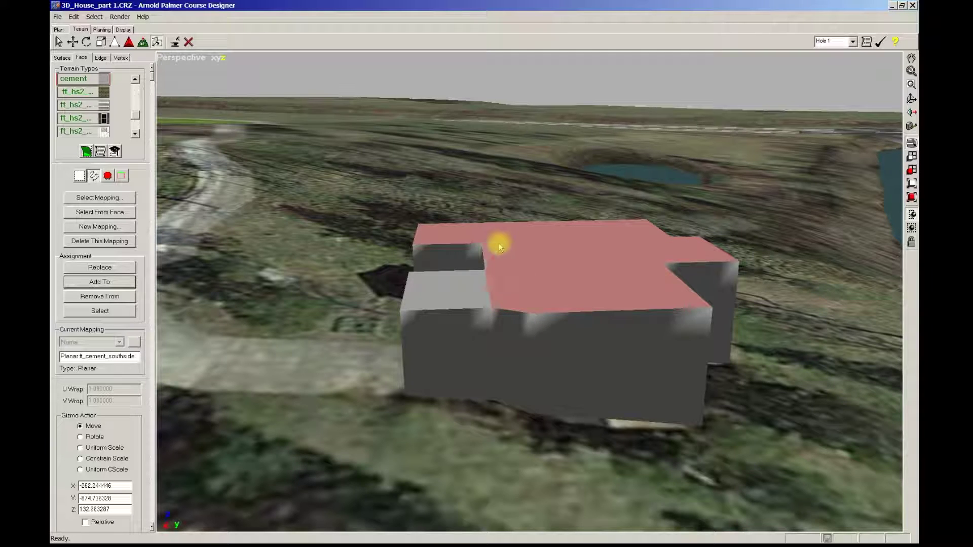
{"action": "left_click", "coordinate": [438, 296]}
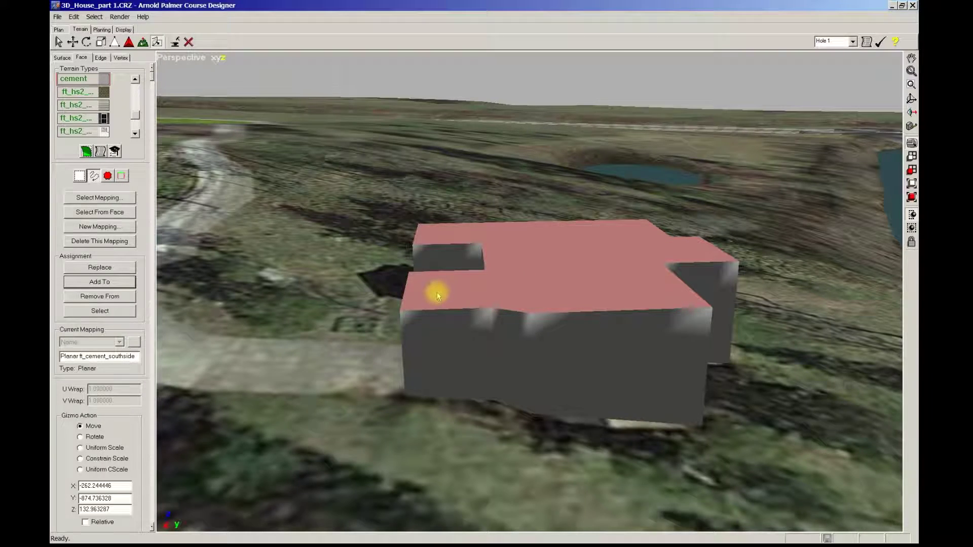
{"action": "left_click", "coordinate": [74, 43]}
{"action": "scroll", "coordinate": [422, 293], "scroll_direction": "up", "scroll_amount": 1}
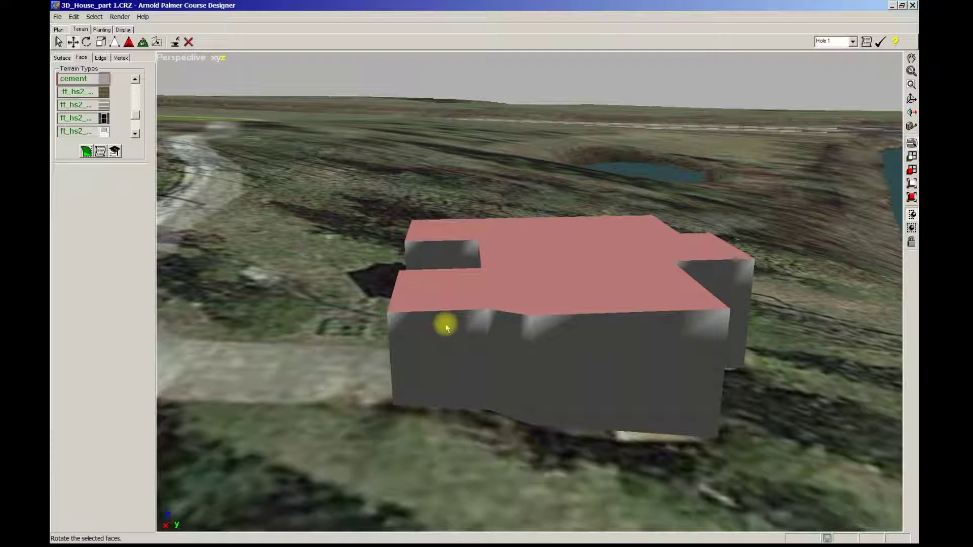
{"action": "left_click_drag", "start_coordinate": [427, 288], "coordinate": [430, 359]}
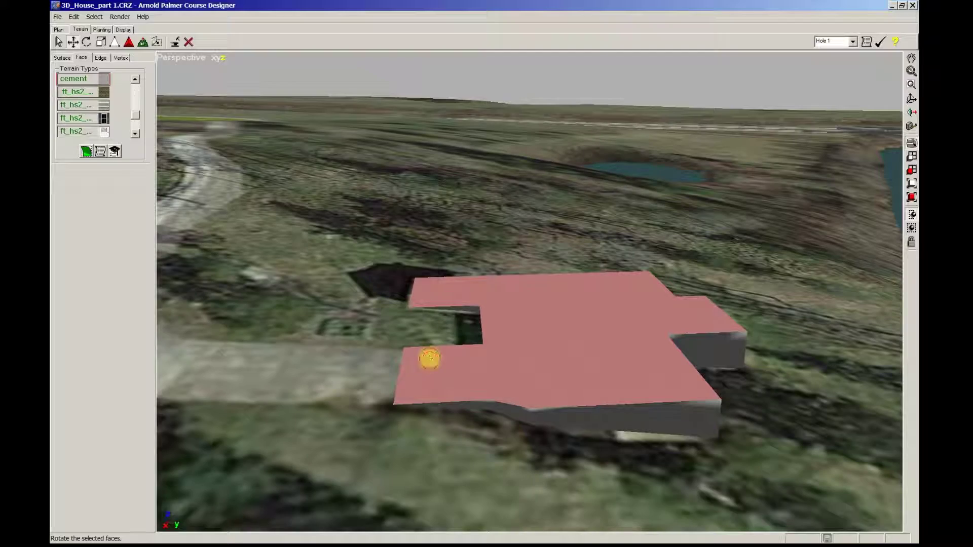
{"action": "middle_click_drag", "start_coordinate": [425, 415], "coordinate": [475, 392]}
{"action": "scroll", "coordinate": [498, 426], "scroll_direction": "up", "scroll_amount": 5}
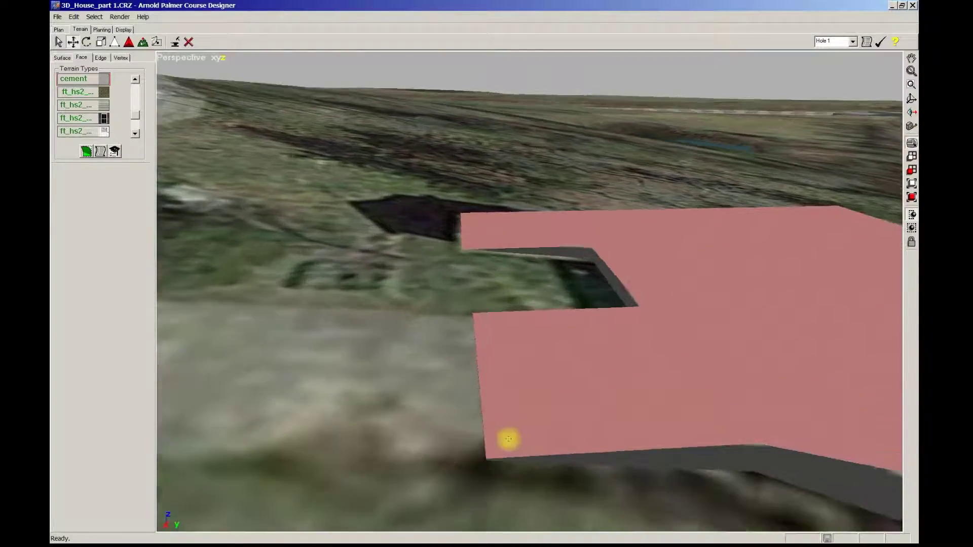
{"action": "mouse_move", "coordinate": [508, 439]}
{"action": "middle_mouse_down"}
{"action": "mouse_move", "coordinate": [522, 411]}
{"action": "mouse_move", "coordinate": [556, 392]}
{"action": "middle_mouse_up"}
{"action": "scroll", "coordinate": [660, 285], "scroll_direction": "up", "scroll_amount": 1}
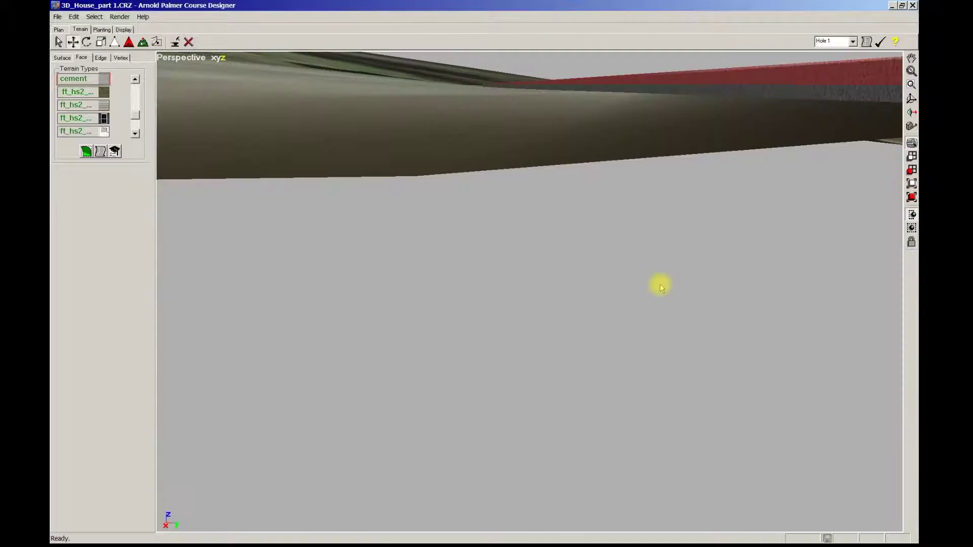
{"action": "scroll", "coordinate": [661, 275], "scroll_direction": "down", "scroll_amount": 1}
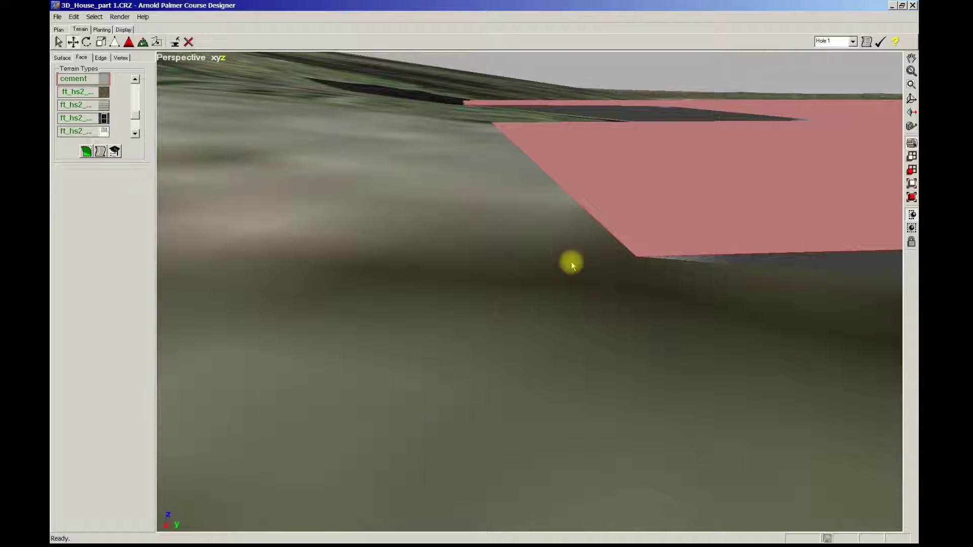
In Vertex mode, marquee-select the two terrain vertices at the slab corner.
{"action": "left_click", "coordinate": [121, 58]}
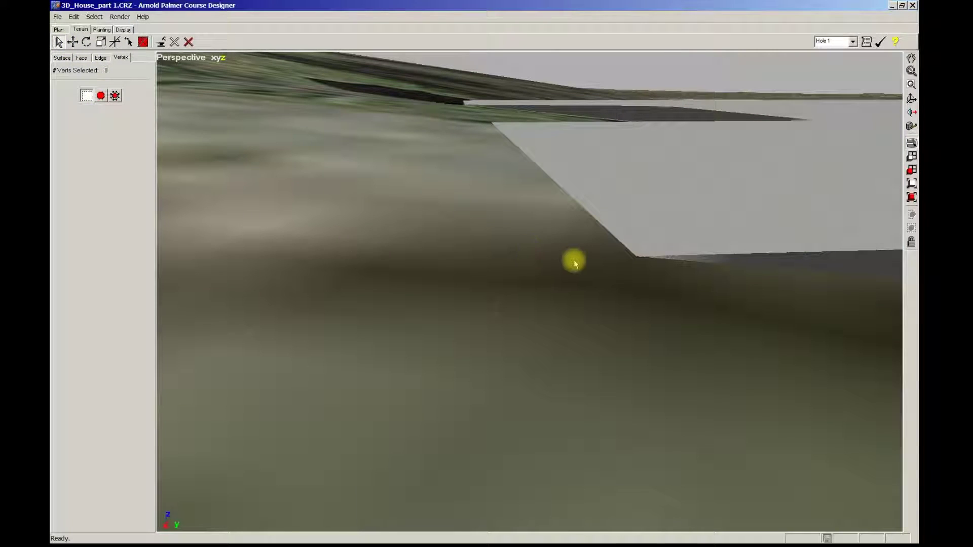
{"action": "left_click_drag", "start_coordinate": [612, 240], "coordinate": [662, 280]}
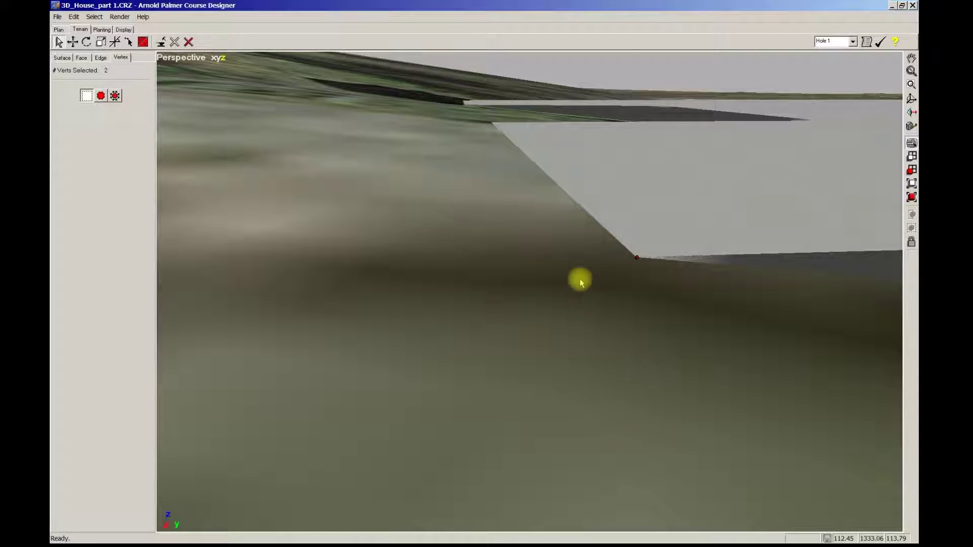
{"action": "scroll", "coordinate": [628, 278], "scroll_direction": "up", "scroll_amount": 1}
{"action": "scroll", "coordinate": [619, 284], "scroll_direction": "down", "scroll_amount": 1}
{"action": "middle_click_drag", "start_coordinate": [617, 286], "coordinate": [598, 311]}
{"action": "scroll", "coordinate": [478, 325], "scroll_direction": "down", "scroll_amount": 3}
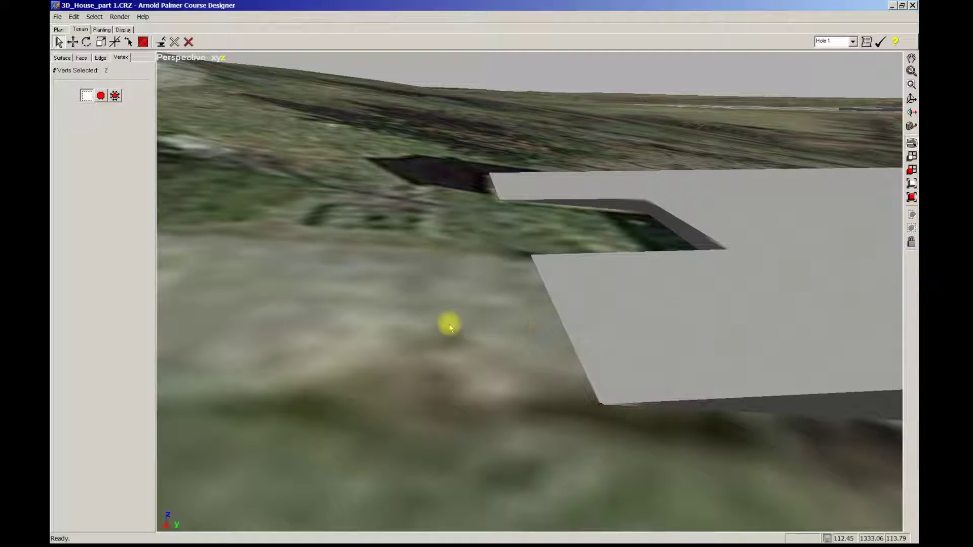
{"action": "scroll", "coordinate": [416, 332], "scroll_direction": "down", "scroll_amount": 3}
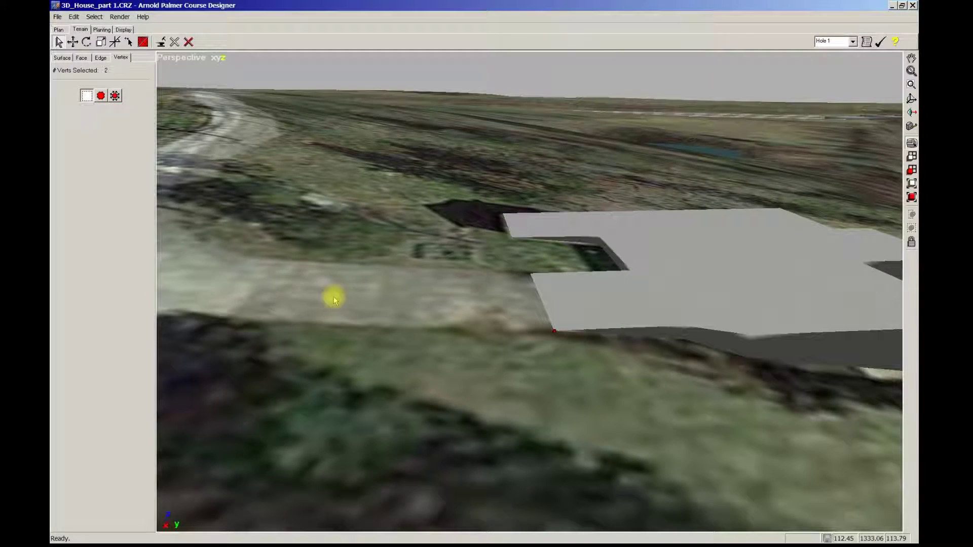
{"action": "scroll", "coordinate": [283, 286], "scroll_direction": "down", "scroll_amount": 3}
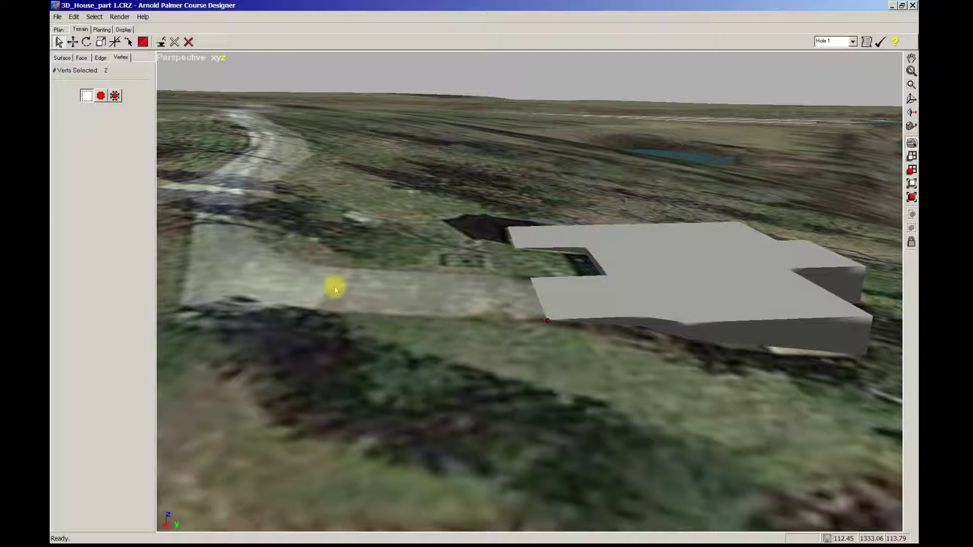
{"action": "scroll", "coordinate": [537, 291], "scroll_direction": "up", "scroll_amount": 5}
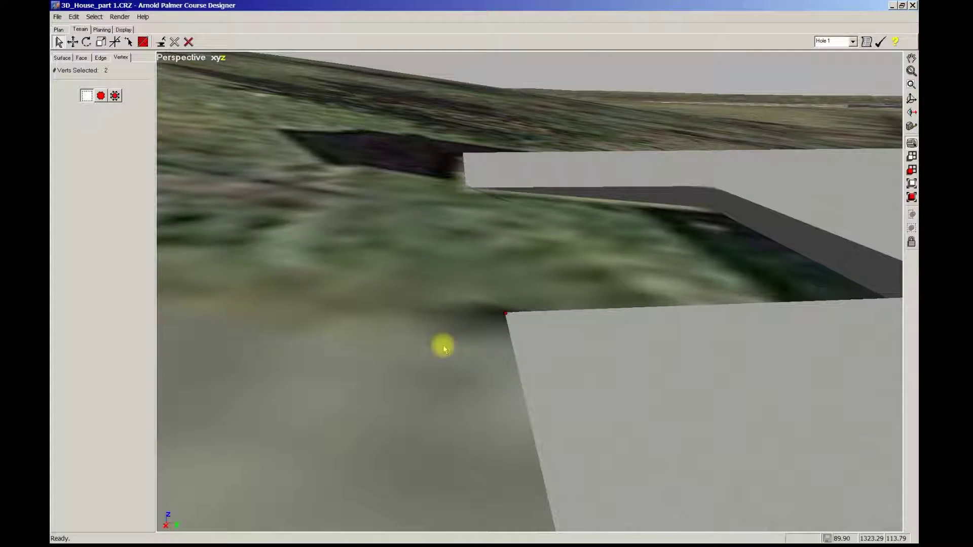
{"action": "scroll", "coordinate": [482, 341], "scroll_direction": "up", "scroll_amount": 5}
{"action": "middle_click_drag", "start_coordinate": [561, 330], "coordinate": [625, 333]}
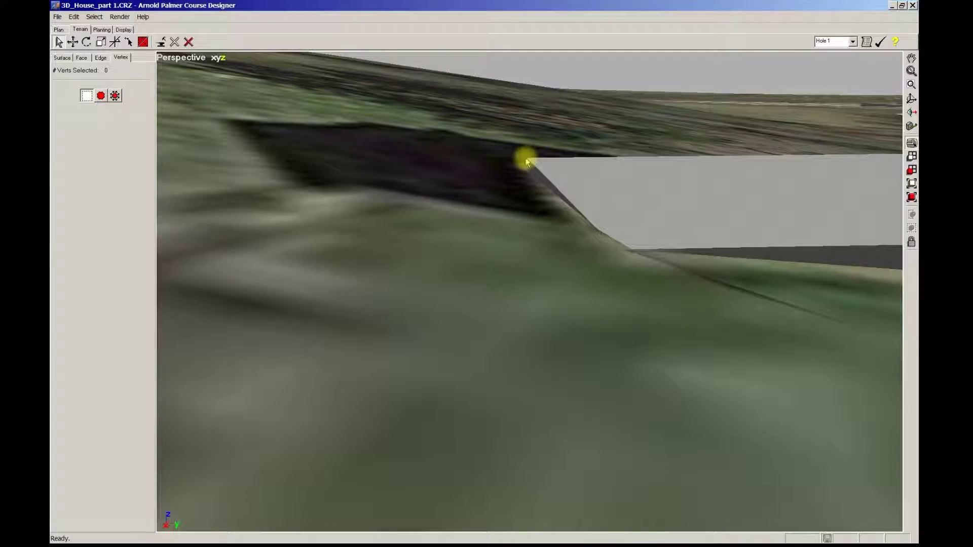
Lower the terrain vertices at the slab corner and along its edge to meet the slab.
{"action": "middle_click_drag", "start_coordinate": [516, 189], "coordinate": [516, 187]}
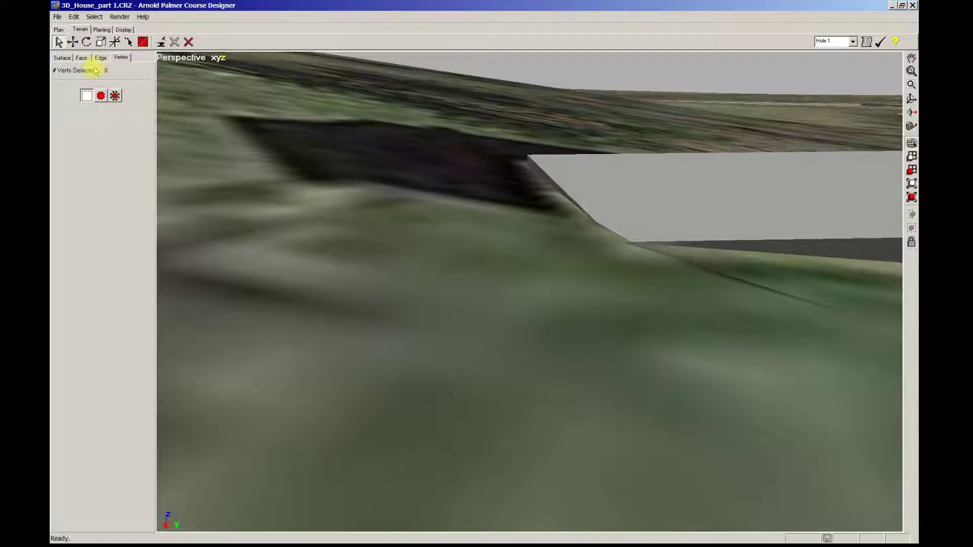
{"action": "left_click", "coordinate": [73, 42]}
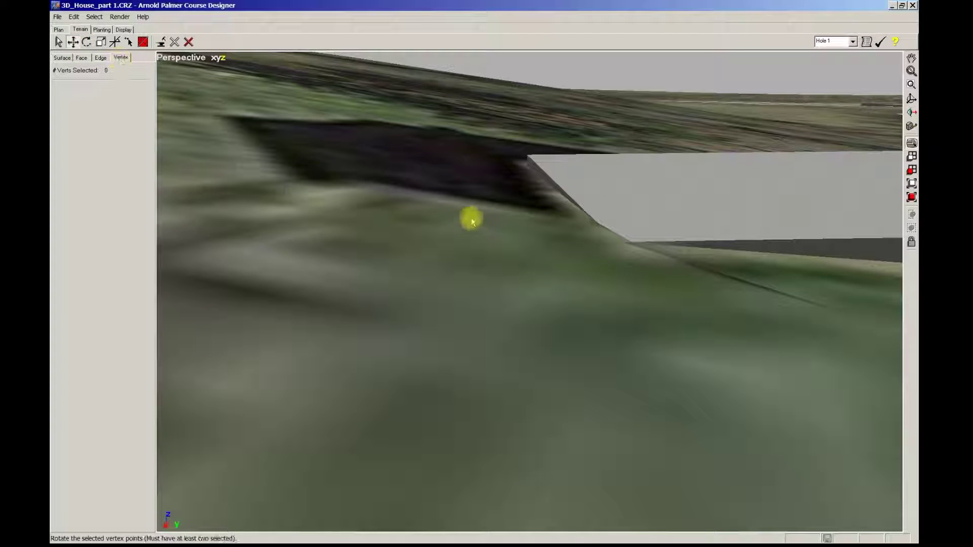
{"action": "left_click", "coordinate": [527, 155]}
{"action": "mouse_move", "coordinate": [527, 155]}
{"action": "left_mouse_down"}
{"action": "mouse_move", "coordinate": [527, 126]}
{"action": "mouse_move", "coordinate": [526, 235]}
{"action": "mouse_move", "coordinate": [538, 156]}
{"action": "left_mouse_up"}
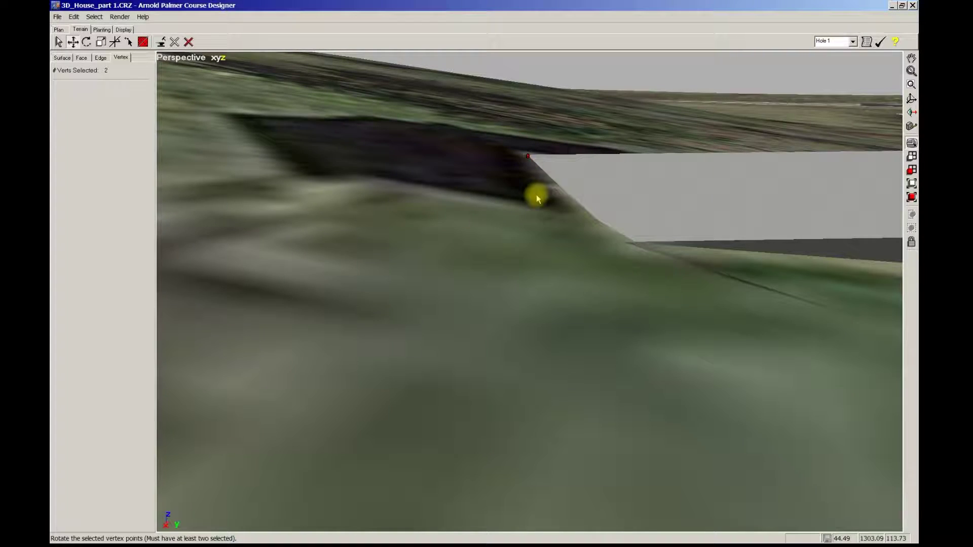
{"action": "middle_click_drag", "start_coordinate": [536, 194], "coordinate": [661, 269]}
{"action": "mouse_move", "coordinate": [627, 264]}
{"action": "left_mouse_down"}
{"action": "mouse_move", "coordinate": [627, 294]}
{"action": "mouse_move", "coordinate": [627, 271]}
{"action": "mouse_move", "coordinate": [647, 298]}
{"action": "left_mouse_up"}
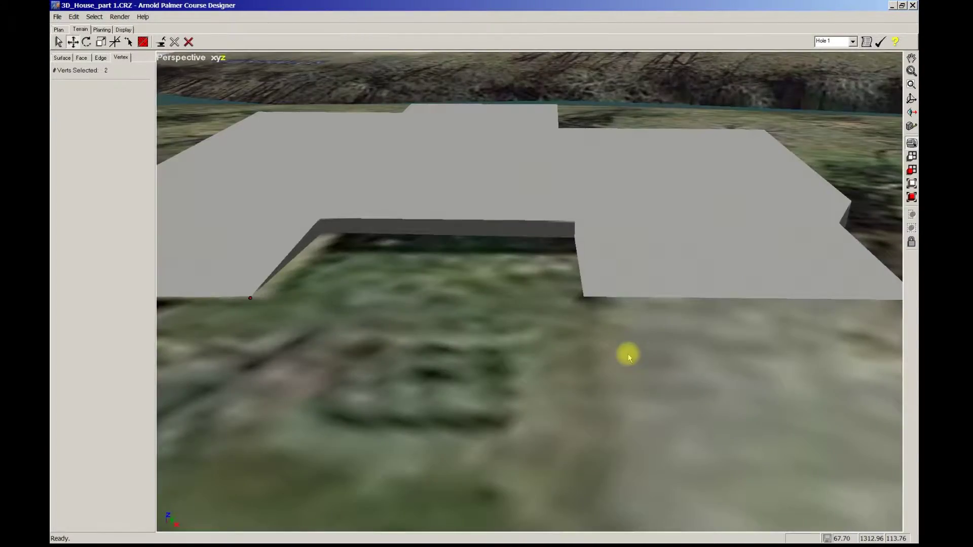
Raise the notch's right and near-left terrain corners flush with the slab.
{"action": "scroll", "coordinate": [660, 360], "scroll_direction": "up", "scroll_amount": 4}
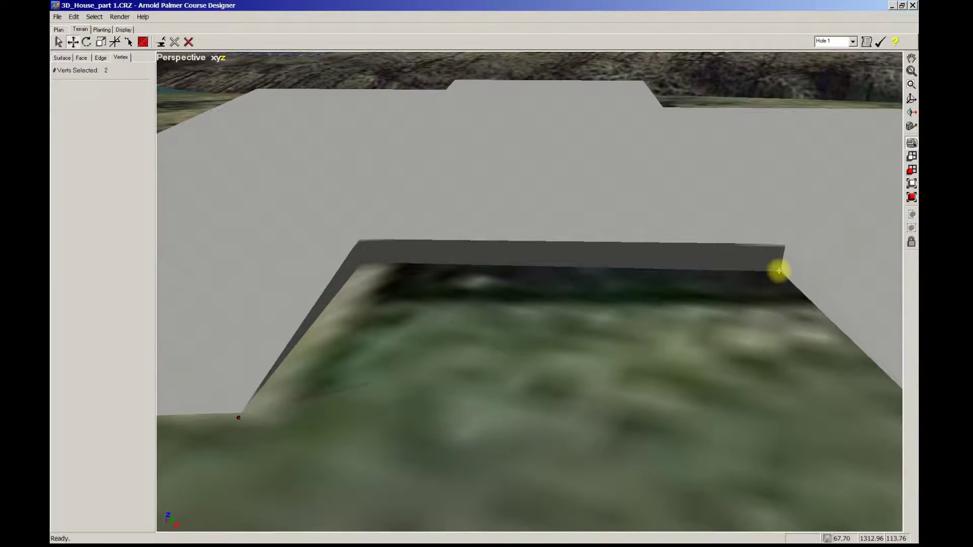
{"action": "left_click_drag", "start_coordinate": [779, 271], "coordinate": [779, 248]}
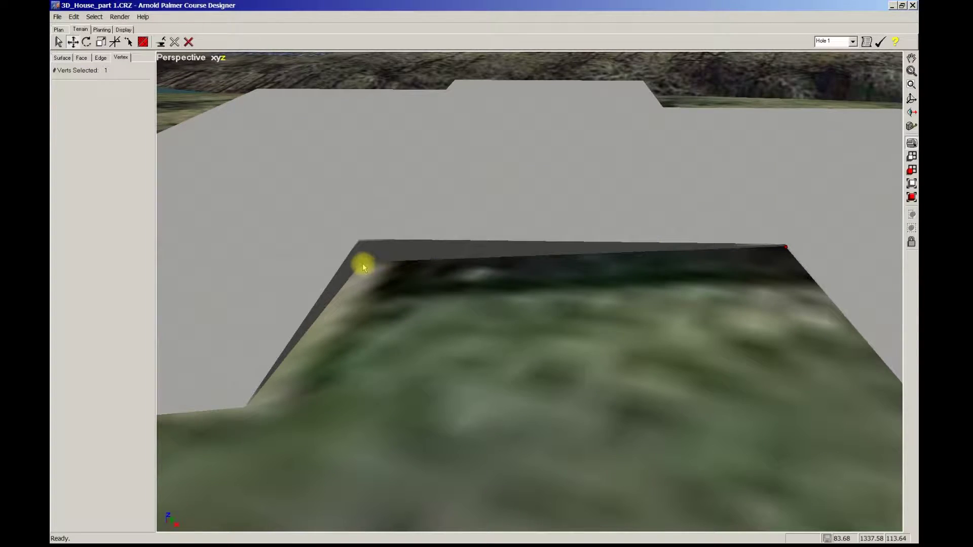
{"action": "left_click_drag", "start_coordinate": [363, 262], "coordinate": [360, 244]}
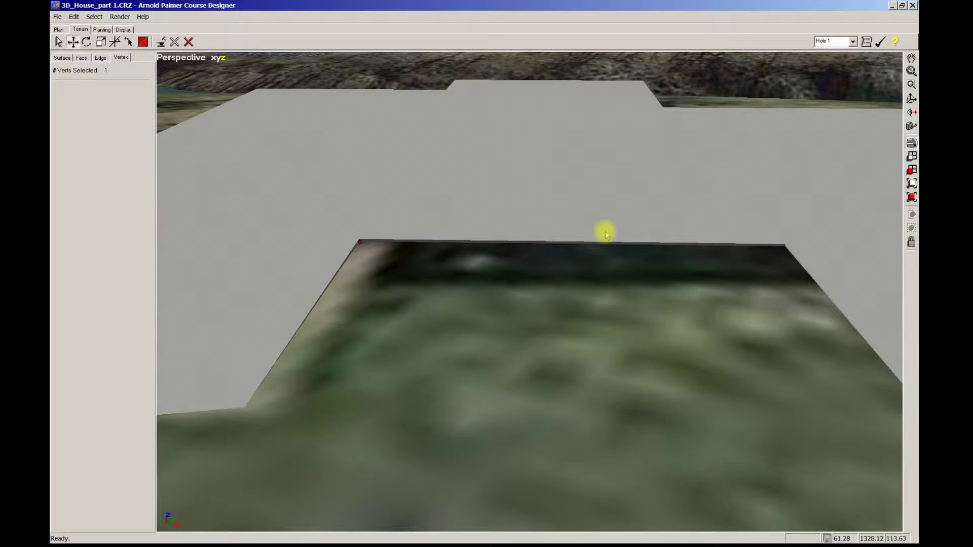
{"action": "scroll", "coordinate": [548, 234], "scroll_direction": "down", "scroll_amount": 2}
{"action": "middle_click_drag", "start_coordinate": [547, 235], "coordinate": [506, 239]}
{"action": "mouse_move", "coordinate": [252, 255]}
{"action": "middle_mouse_down"}
{"action": "mouse_move", "coordinate": [297, 243]}
{"action": "mouse_move", "coordinate": [286, 250]}
{"action": "middle_mouse_up"}
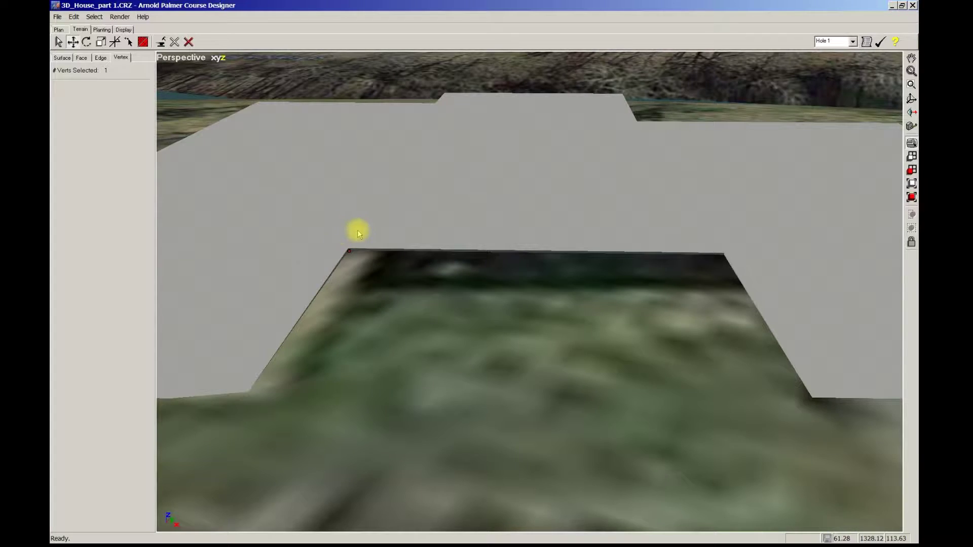
{"action": "middle_click_drag", "start_coordinate": [344, 227], "coordinate": [547, 373]}
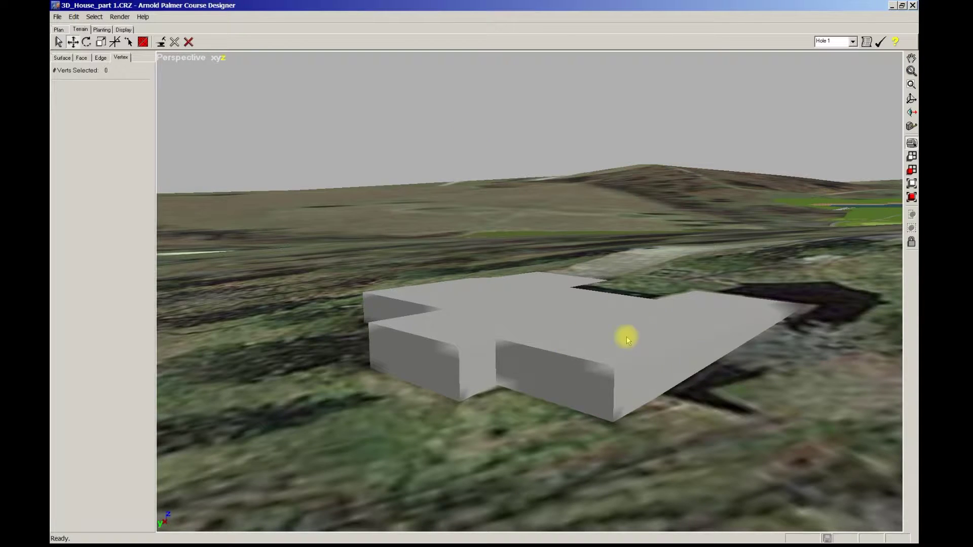
Zoom out to show the whole cement slab resting flush on the surrounding terrain.
{"action": "mouse_move", "coordinate": [507, 302]}
{"action": "middle_mouse_down"}
{"action": "mouse_move", "coordinate": [530, 299]}
{"action": "mouse_move", "coordinate": [516, 315]}
{"action": "mouse_move", "coordinate": [501, 294]}
{"action": "middle_mouse_up"}
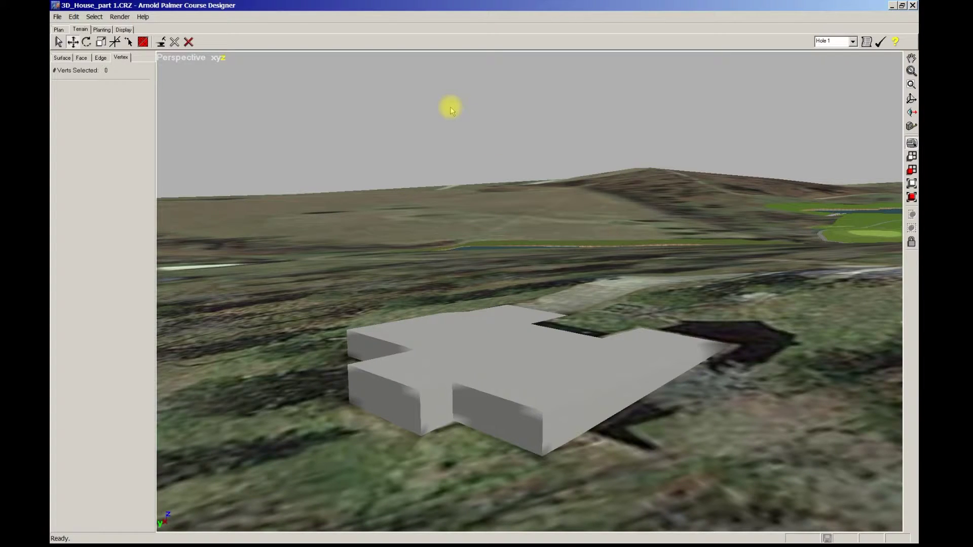